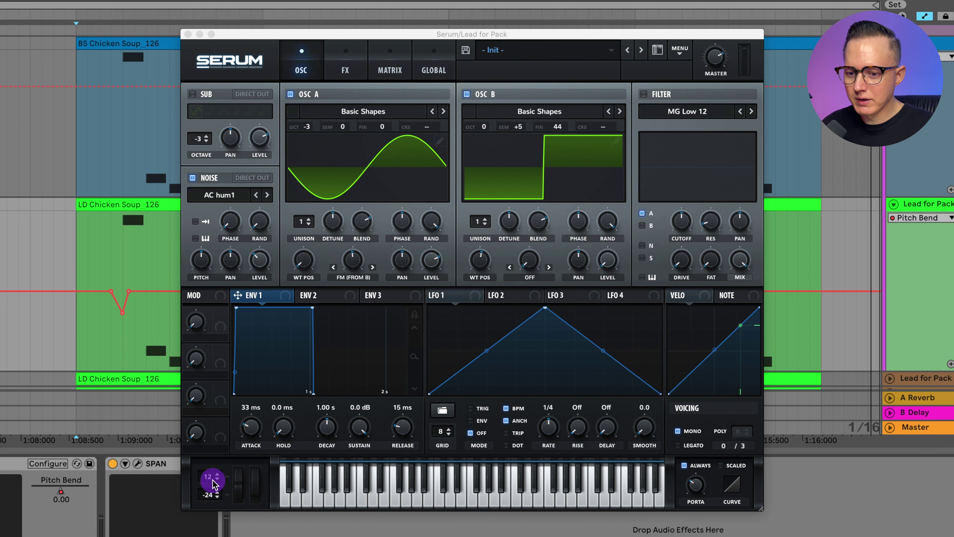
Compare Serum's pitch bend range with the lead clip's Pitch Bend automation and play the clip from just before the deepest dip.
click(188, 34)
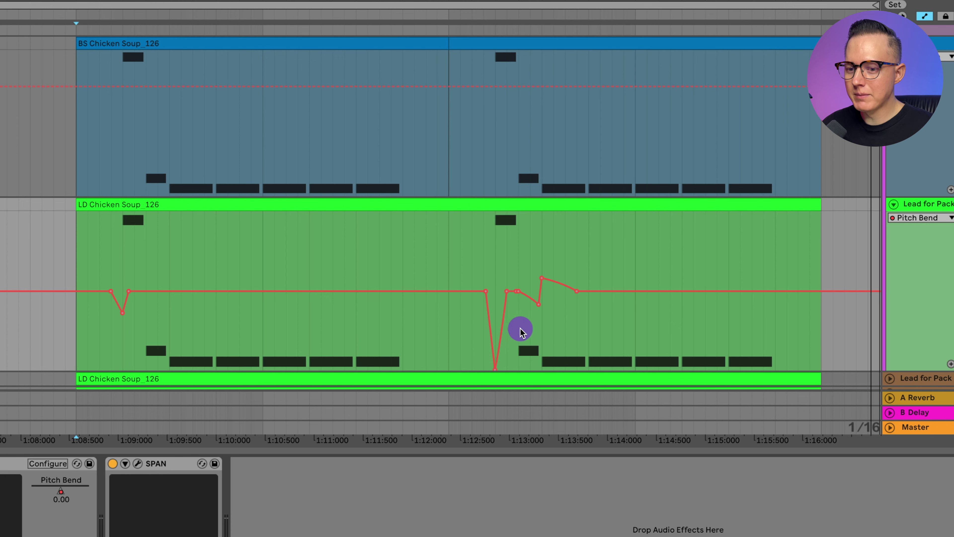
click(0, 463)
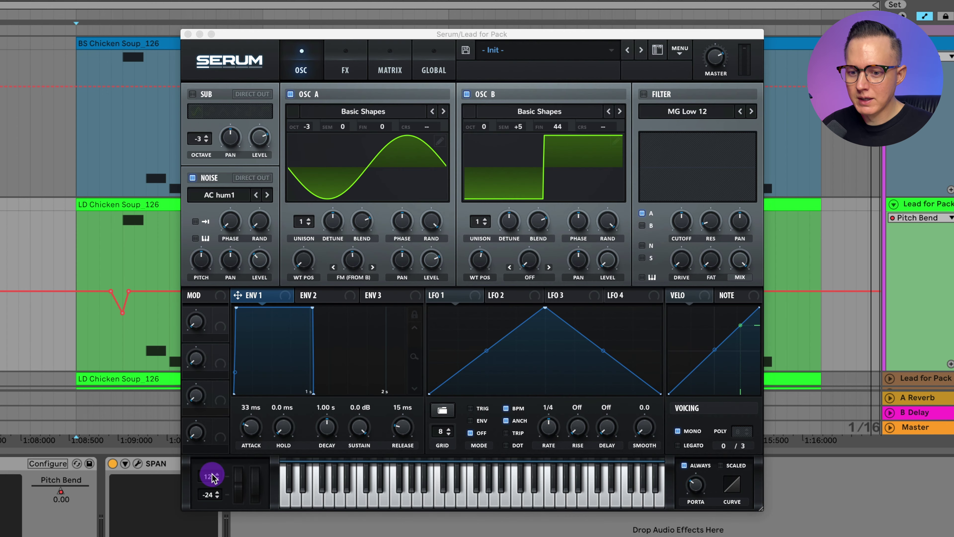
click(188, 34)
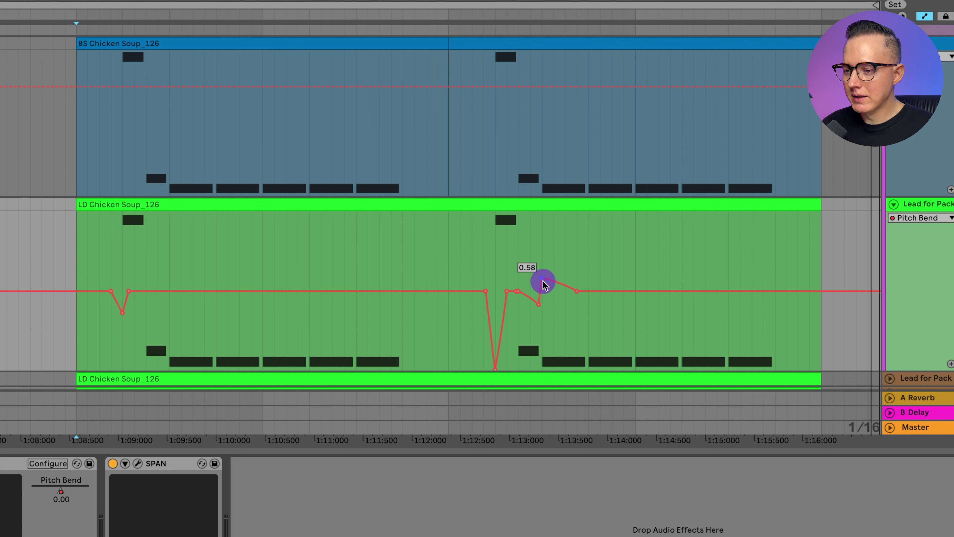
click(541, 244)
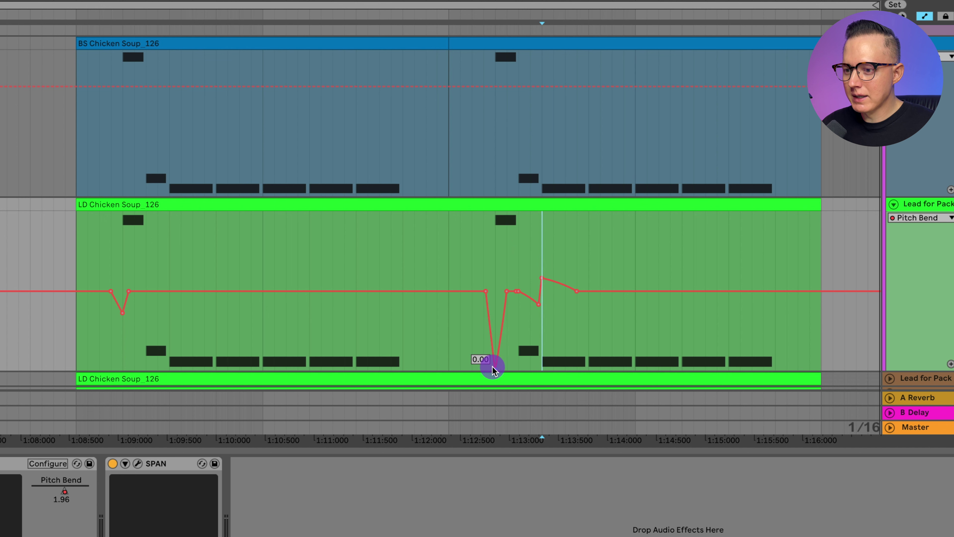
click(475, 341)
key(space)
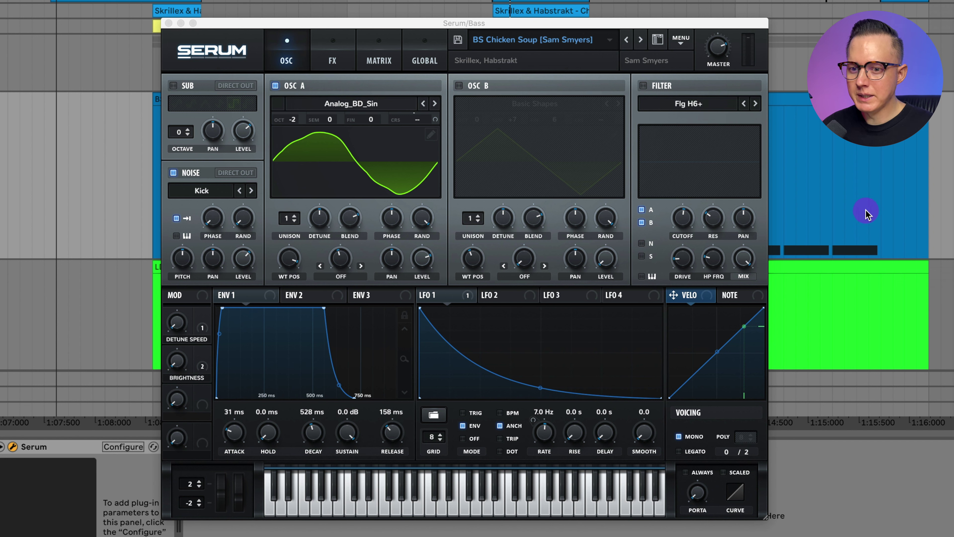
Turn off oscillator A of the bass patch and bypass its distortion, compressor and filter effects.
click(274, 85)
click(330, 62)
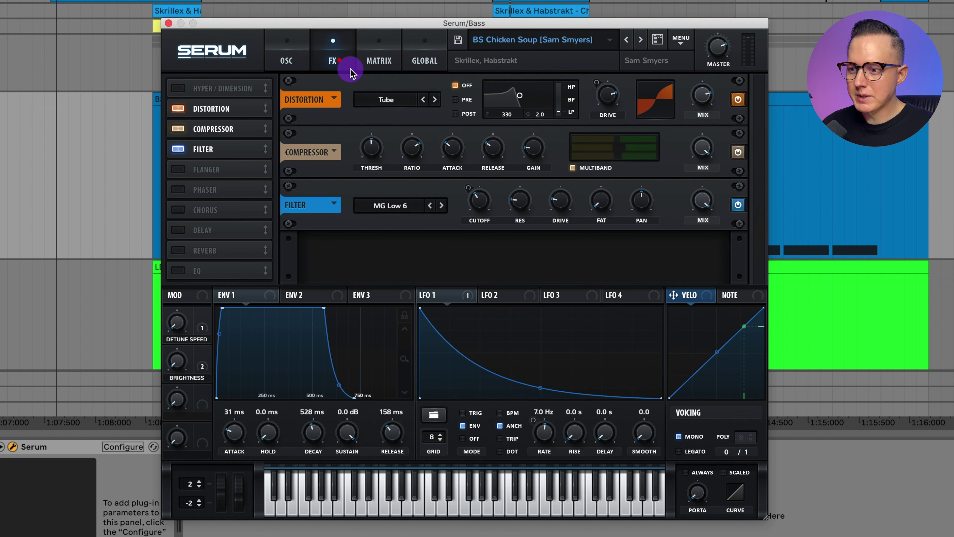
click(735, 204)
click(738, 153)
click(286, 61)
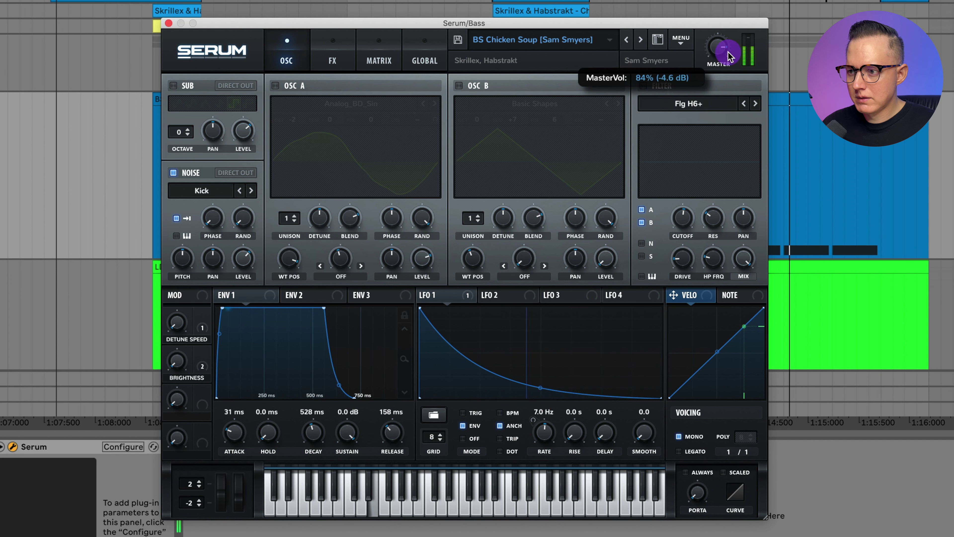
Turn oscillator A back on and look at its wavetable categories.
click(273, 87)
click(330, 103)
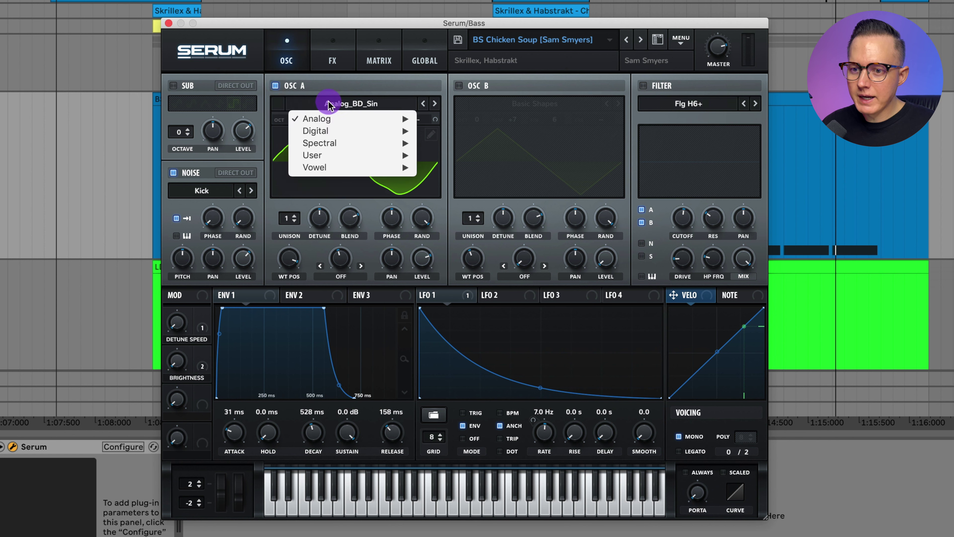
click(380, 87)
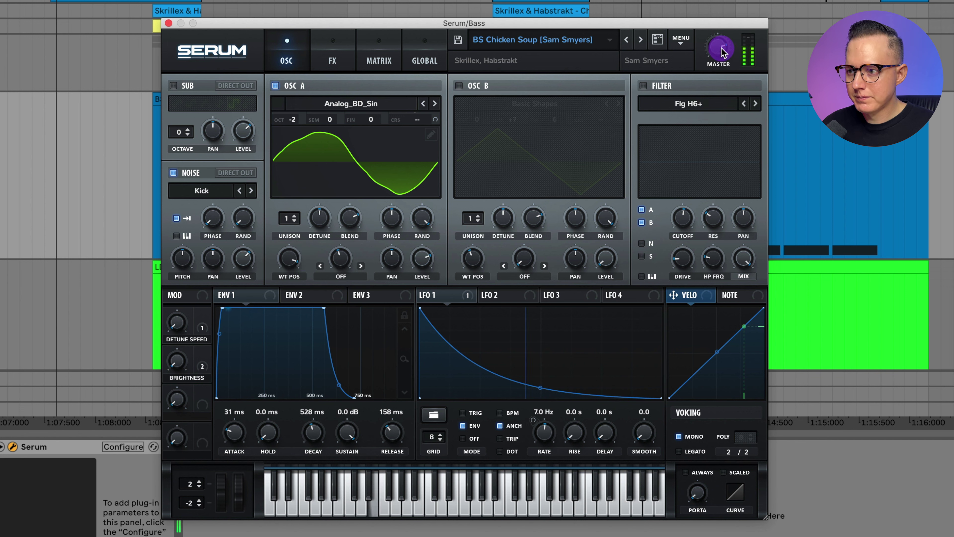
mouse_move(721, 48)
mouse_down()
mouse_move(729, 28)
mouse_move(720, 48)
mouse_up()
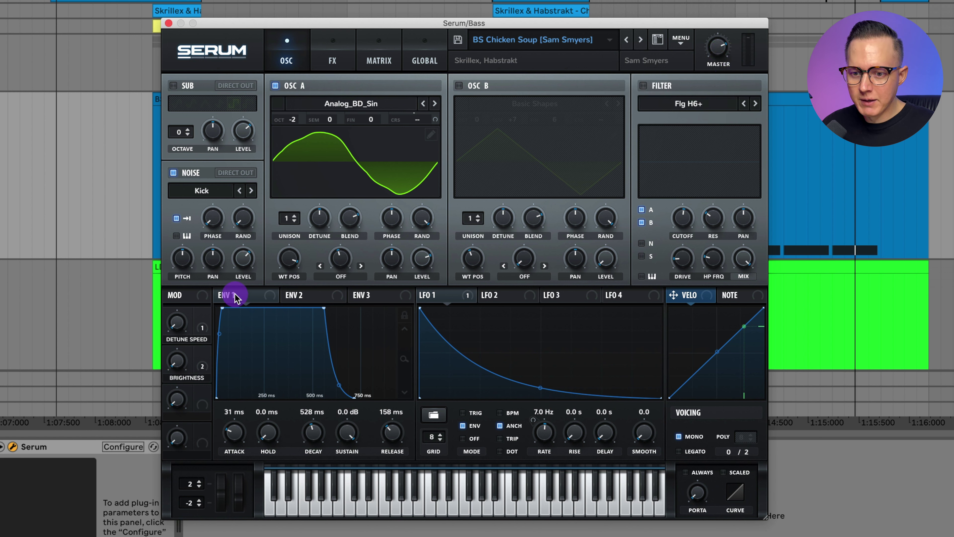
Examine Envelope 1's shape and LFO 1's modulation of oscillator A's coarse pitch.
drag(404, 356, 405, 424)
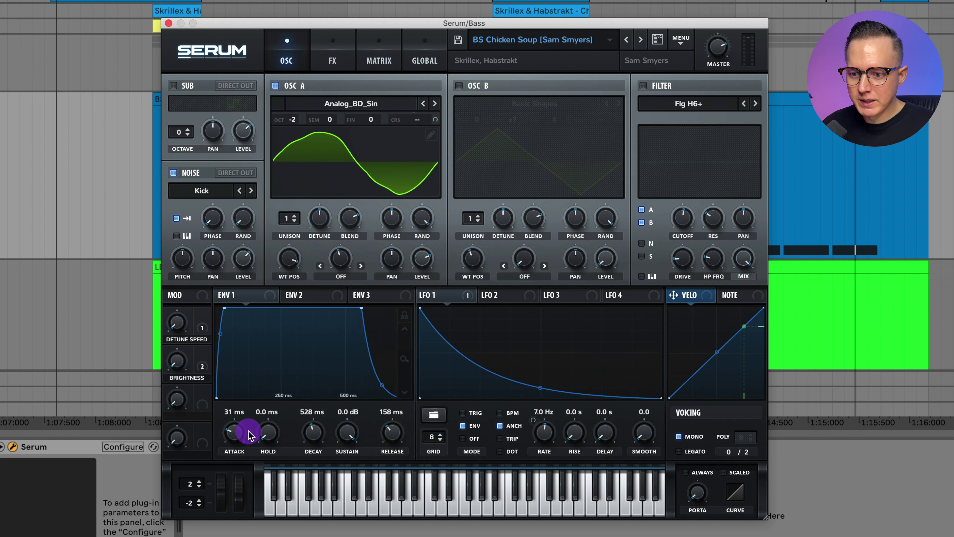
drag(405, 353, 417, 404)
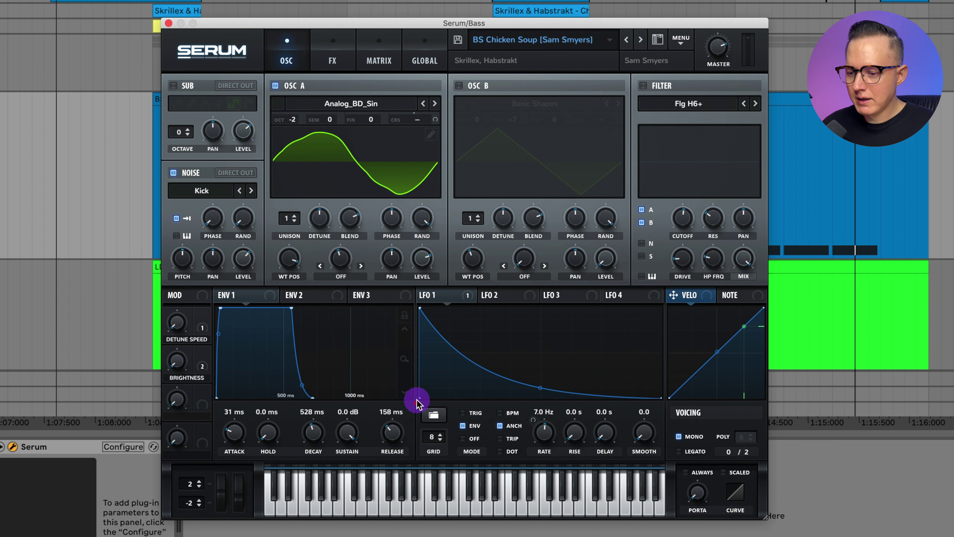
click(454, 296)
mouse_move(470, 299)
mouse_down()
mouse_move(452, 266)
mouse_move(434, 119)
mouse_up()
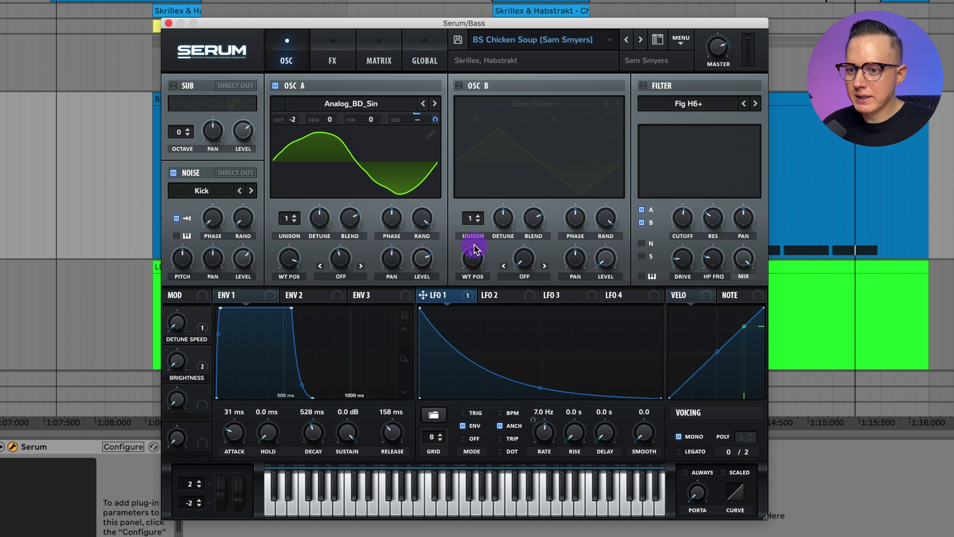
drag(434, 118, 435, 118)
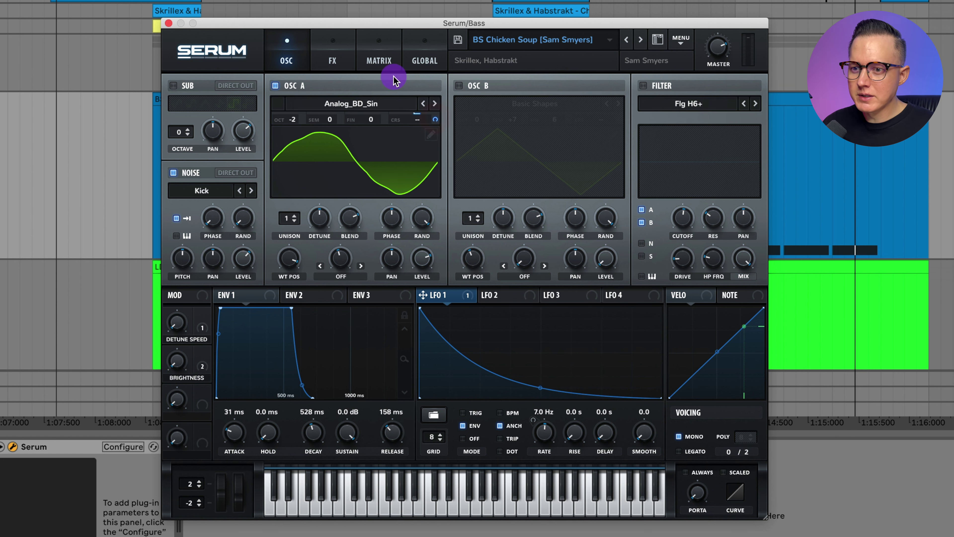
Try routing LFO 1 with a small positive amount to the global master tuning in the fifth modulation matrix slot.
click(379, 61)
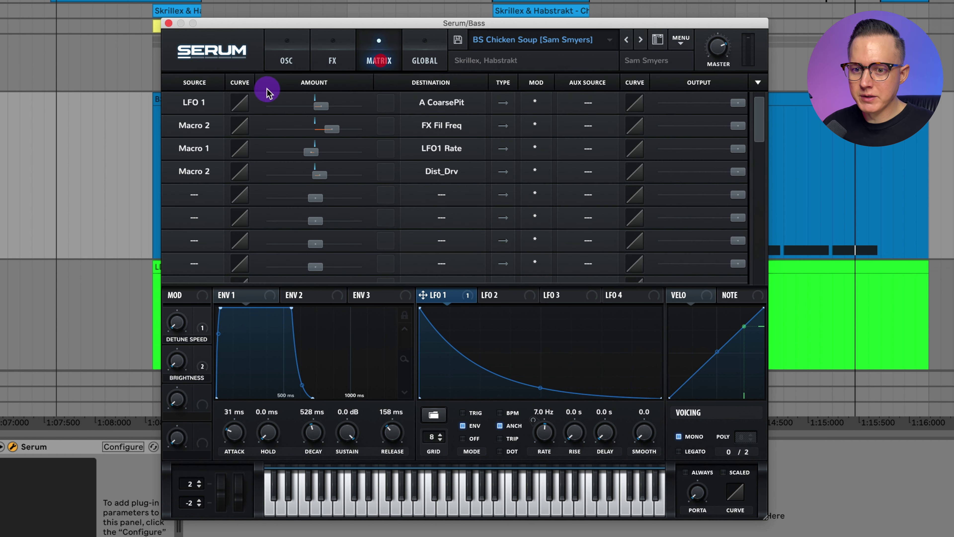
click(195, 198)
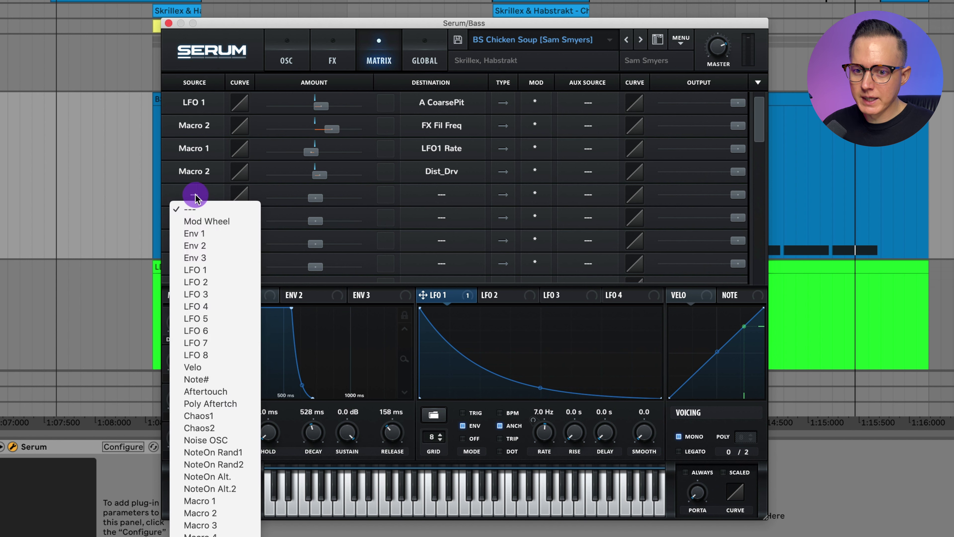
click(203, 271)
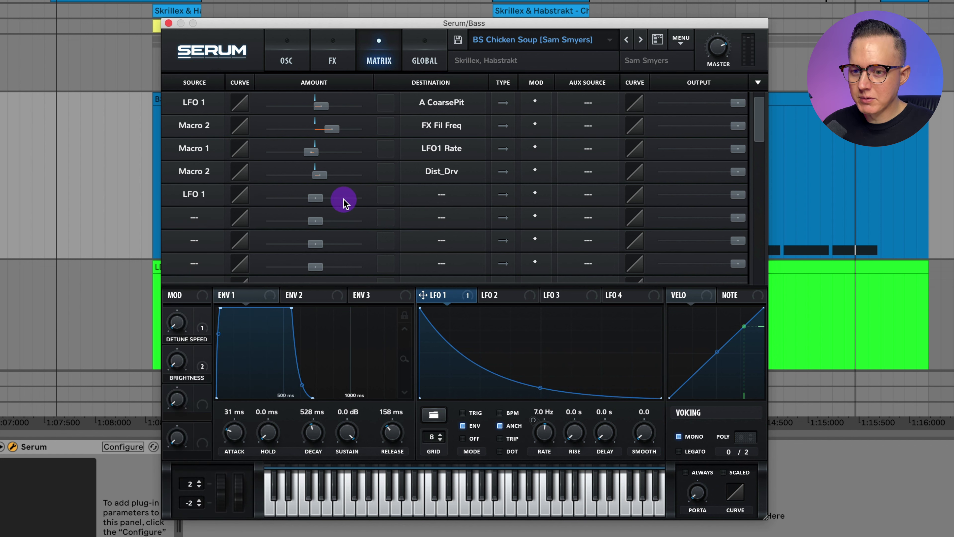
drag(321, 203, 325, 198)
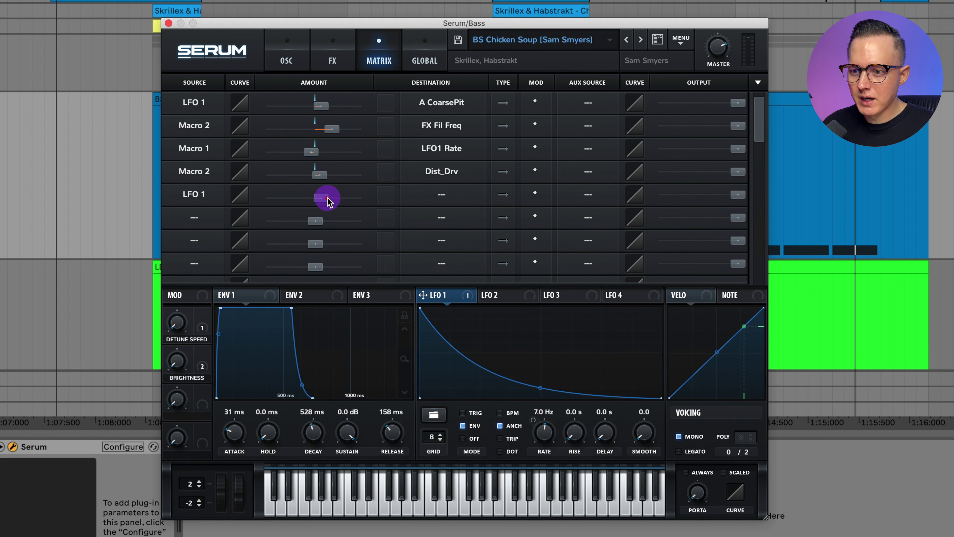
click(438, 192)
mouse_move(434, 296)
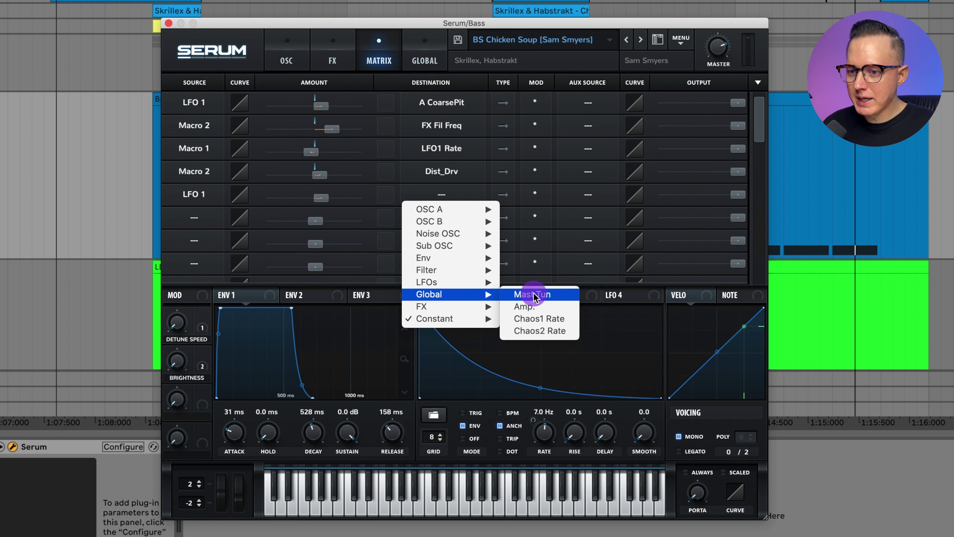
click(431, 181)
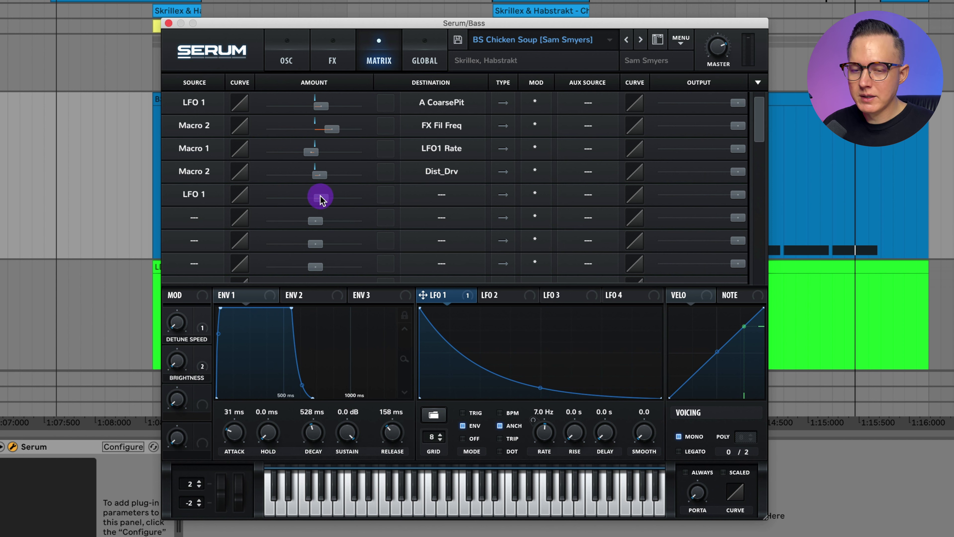
Clear the LFO 1 source from the fifth modulation matrix slot and return to the oscillator view.
right_click(321, 200)
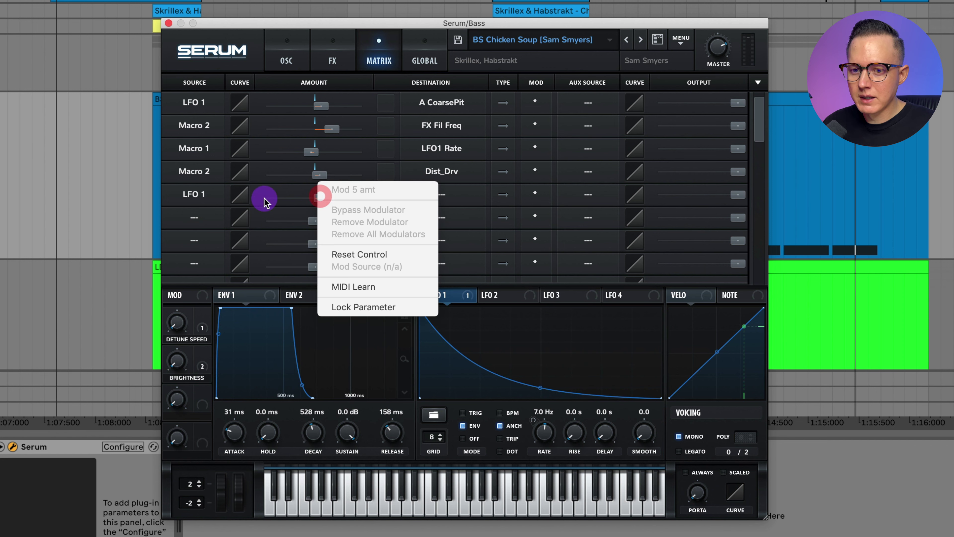
click(200, 192)
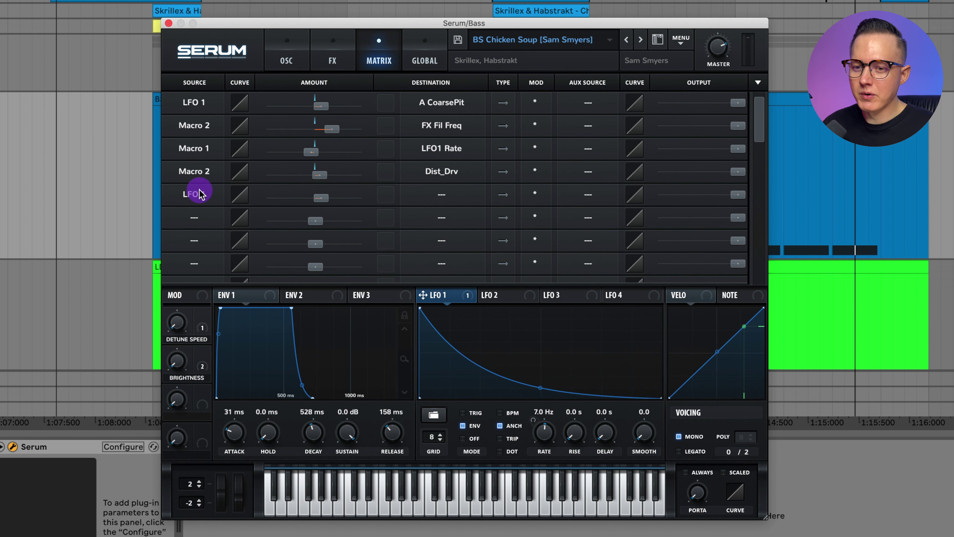
click(200, 196)
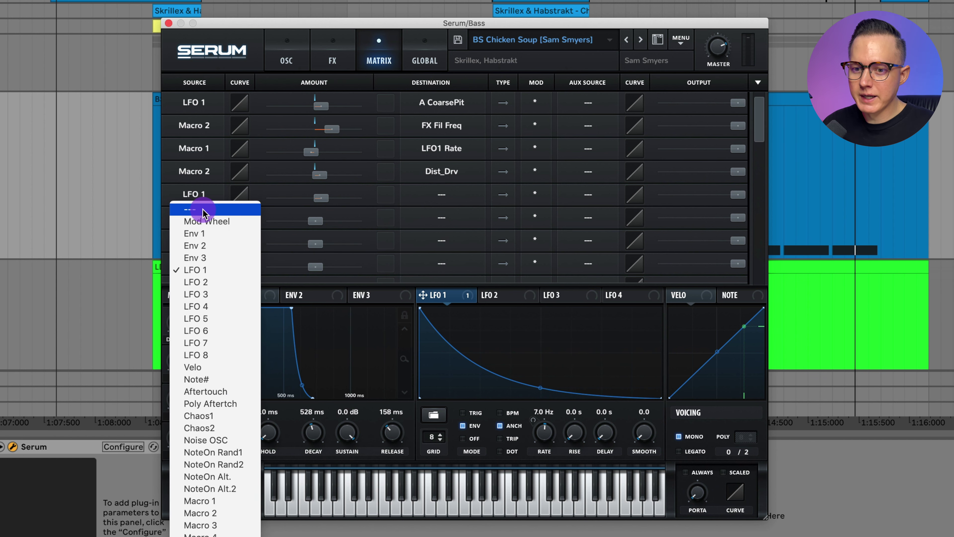
click(201, 206)
click(286, 61)
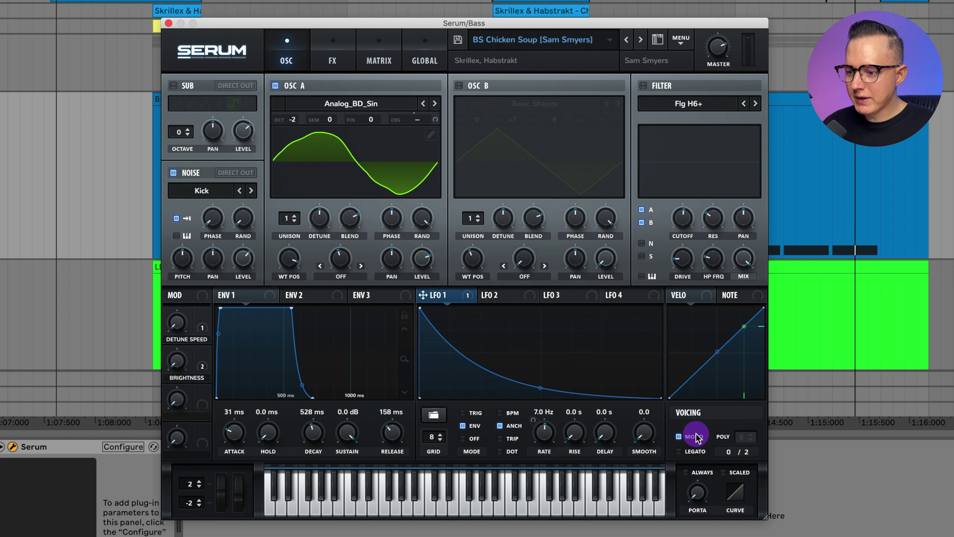
Play the bass and re-enable its distortion, compressor and filter effects, leaving the compressor in multiband mode.
key(space)
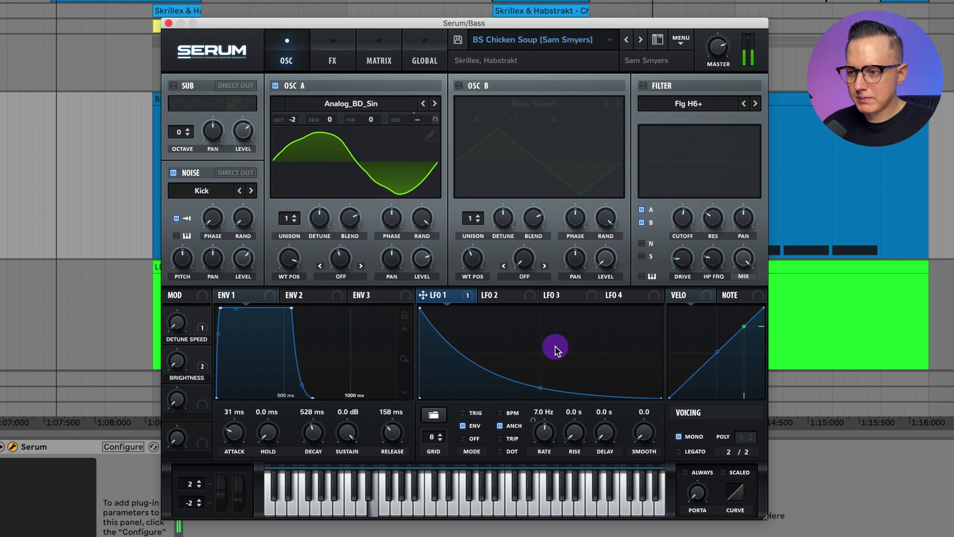
click(334, 63)
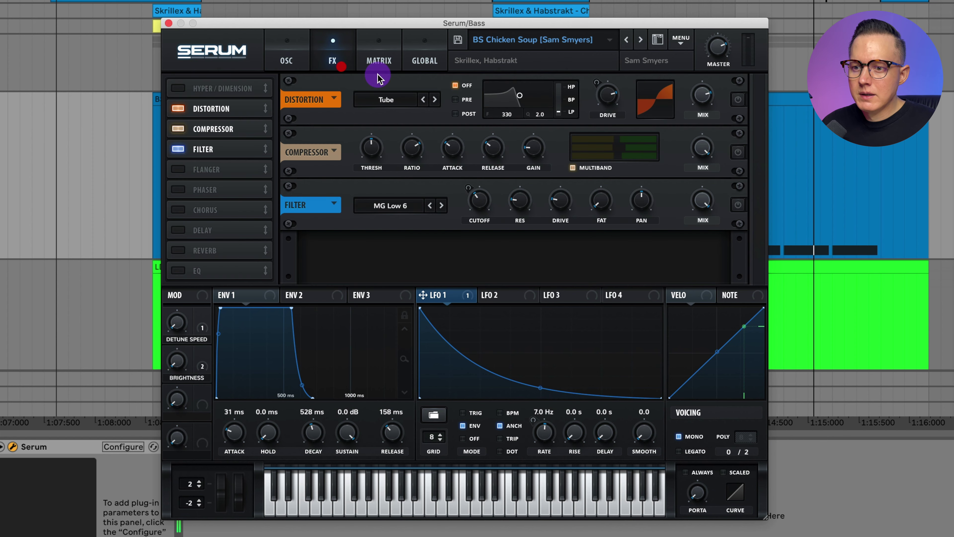
click(738, 99)
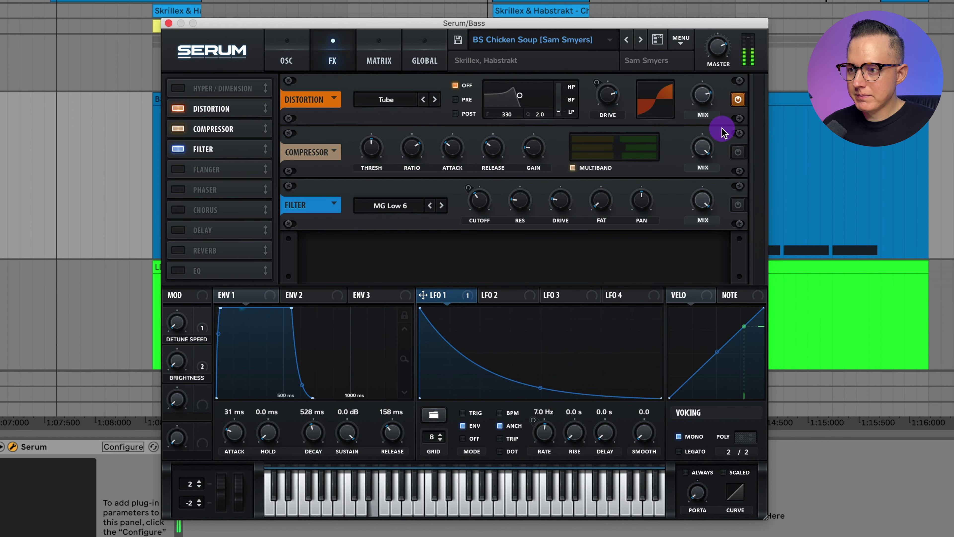
click(738, 151)
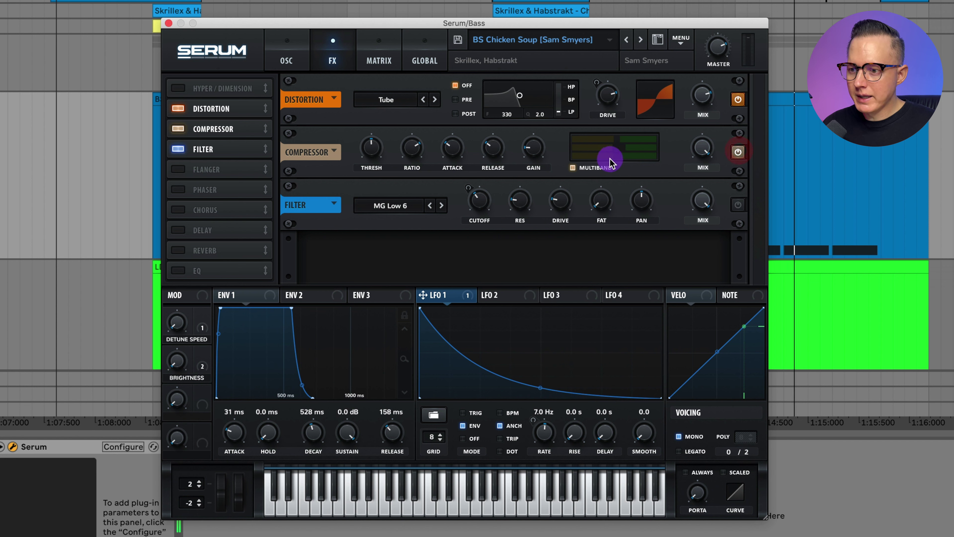
click(592, 169)
click(592, 169)
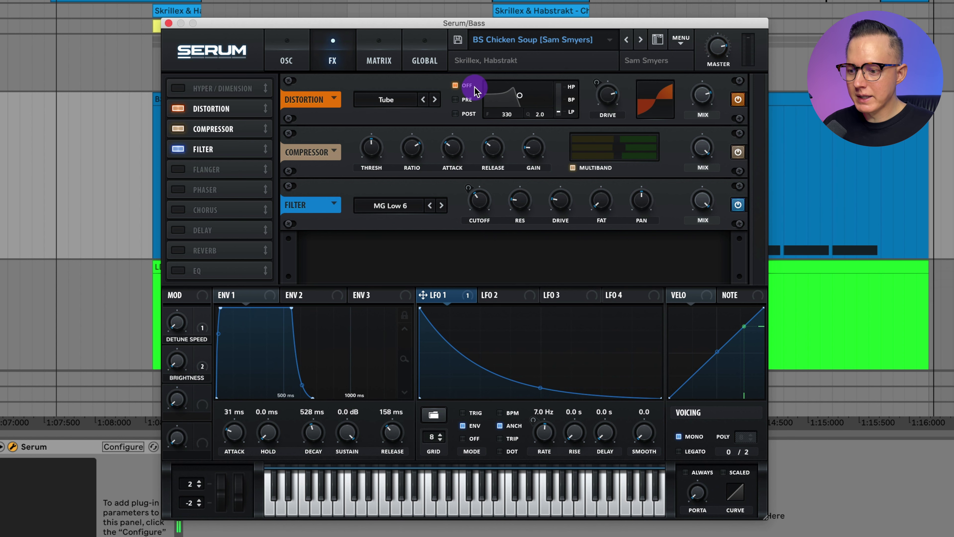
Close the synth, open the first BS Chicken Soup_126 clip's notes and play them from 1.2.
click(168, 23)
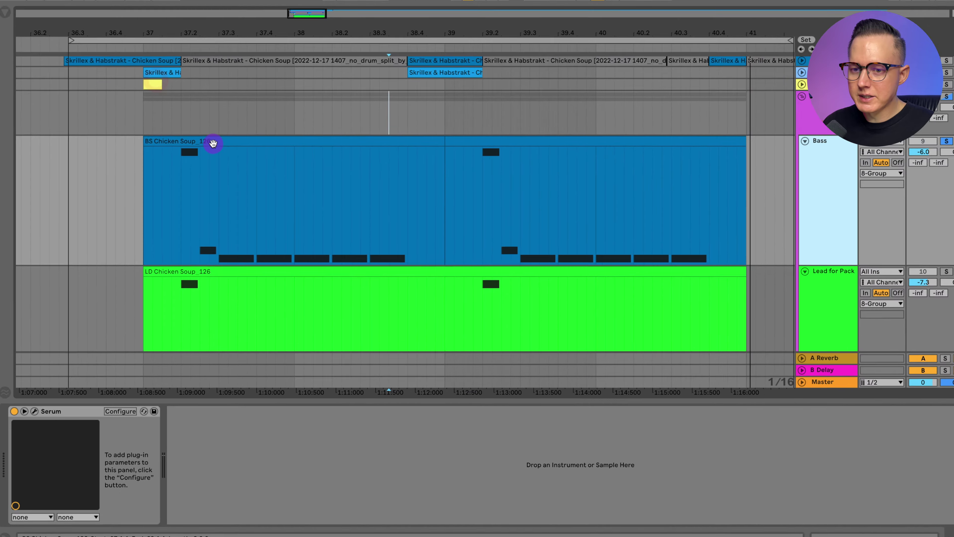
double_click(213, 143)
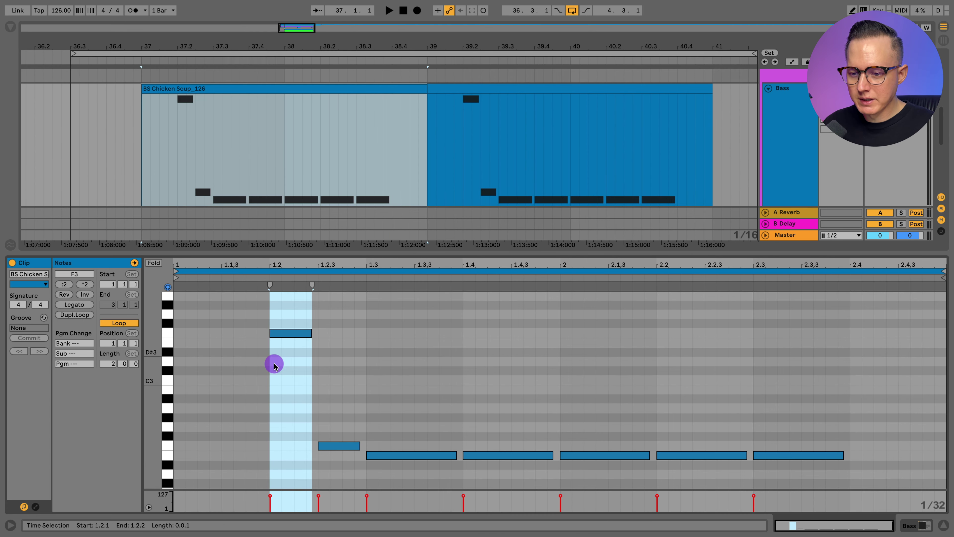
click(274, 365)
key(space)
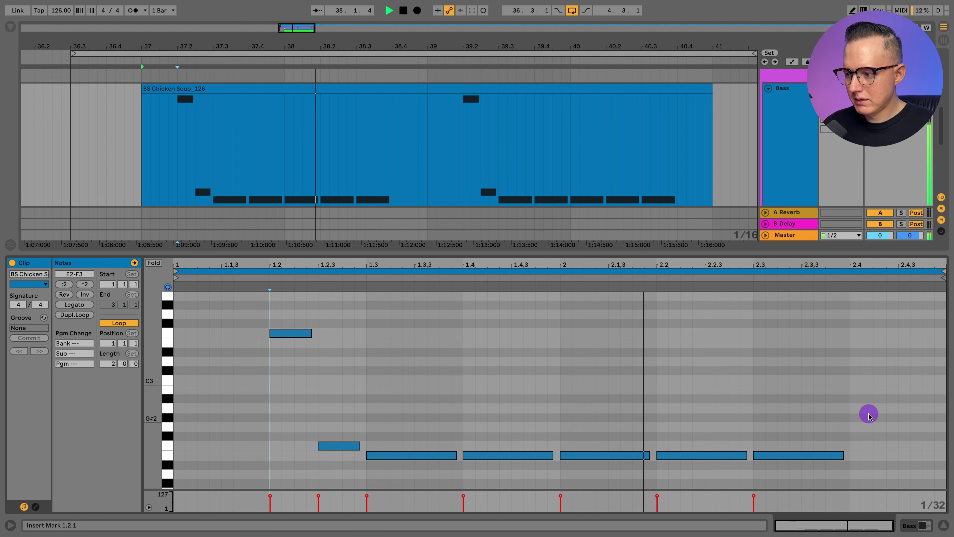
key(space)
Hide the note editor and play the Bass and Lead for Pack tracks soloed together.
click(943, 525)
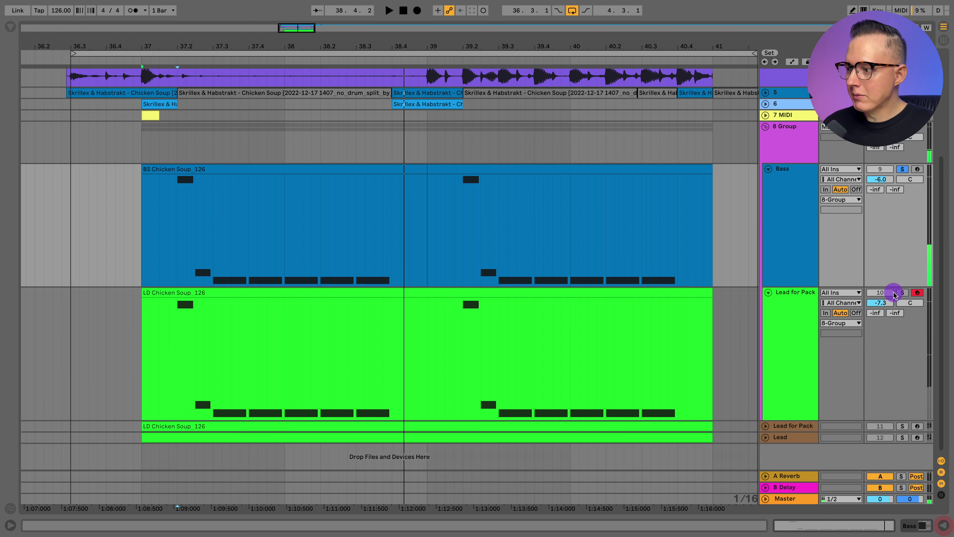
click(902, 293)
key(space)
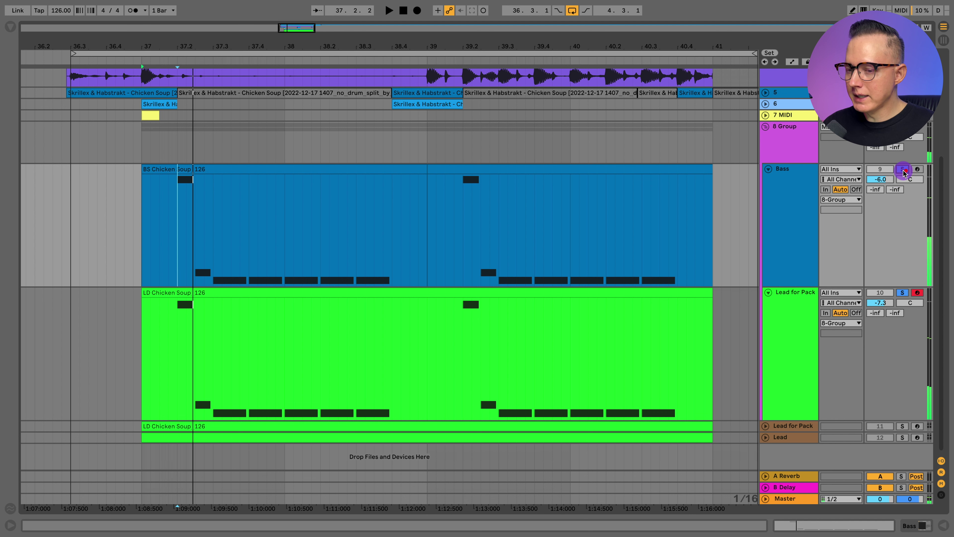
click(903, 169)
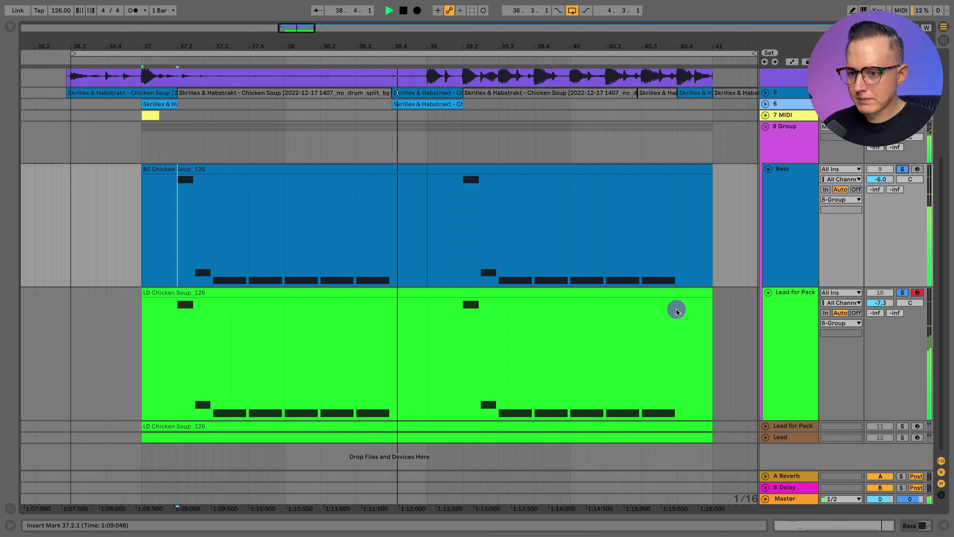
Stop playback, solo only the Lead for Pack track and play its clip from 37.2.1.
key(space)
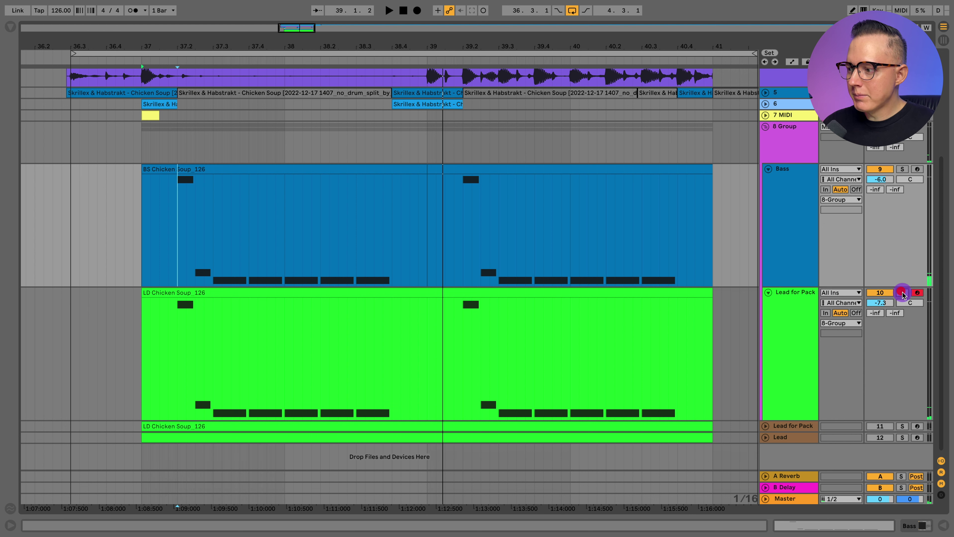
click(903, 293)
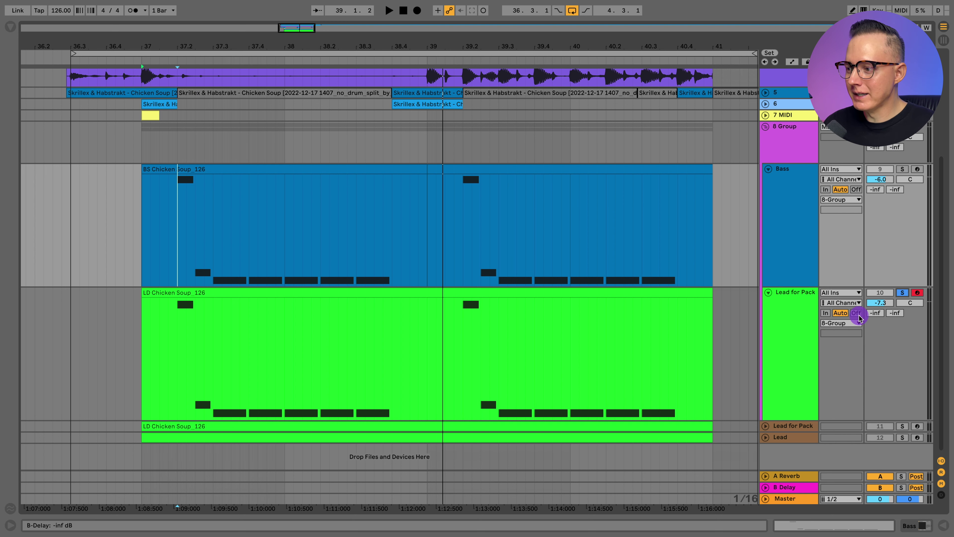
click(800, 319)
click(183, 327)
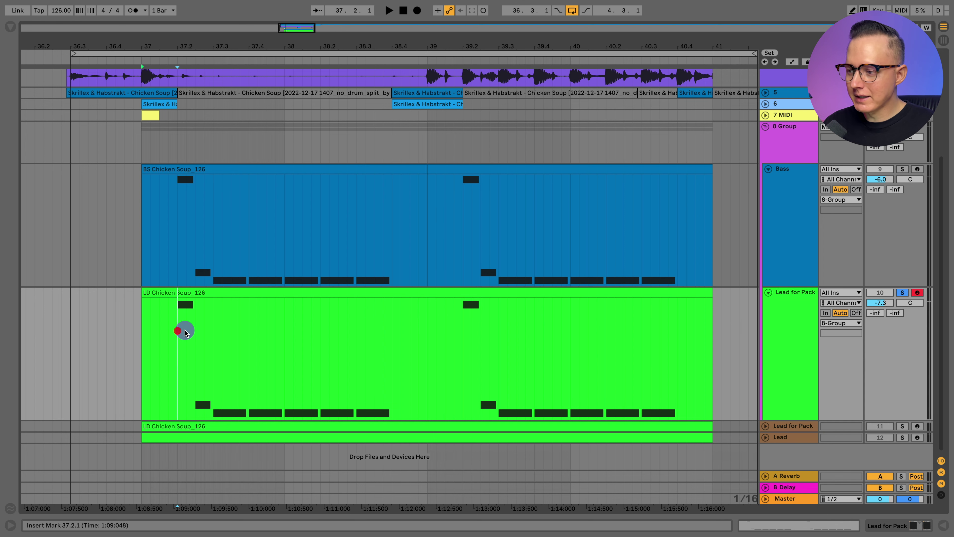
key(space)
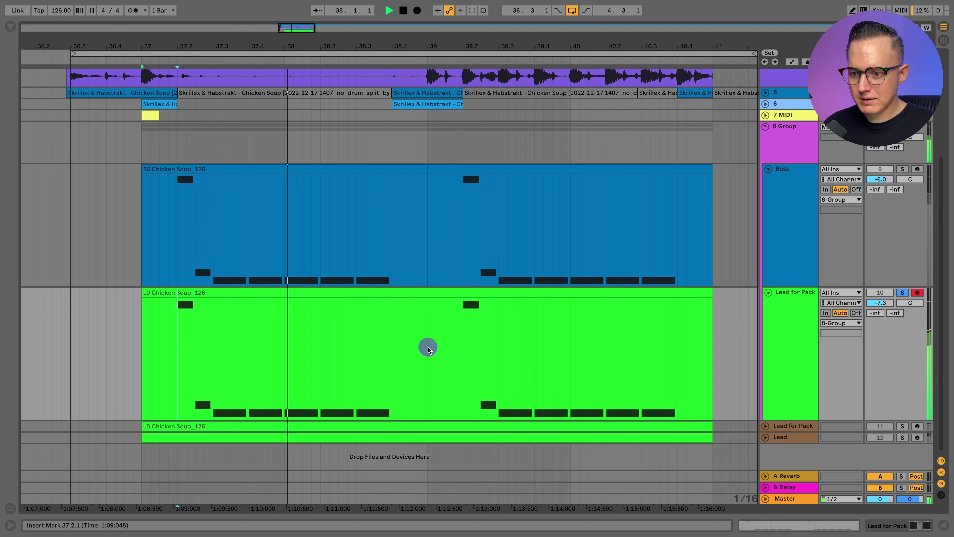
Open the LD Chicken Soup_126 clip's notes, stop playback and fit the full F4 to E3 note range in view.
double_click(385, 292)
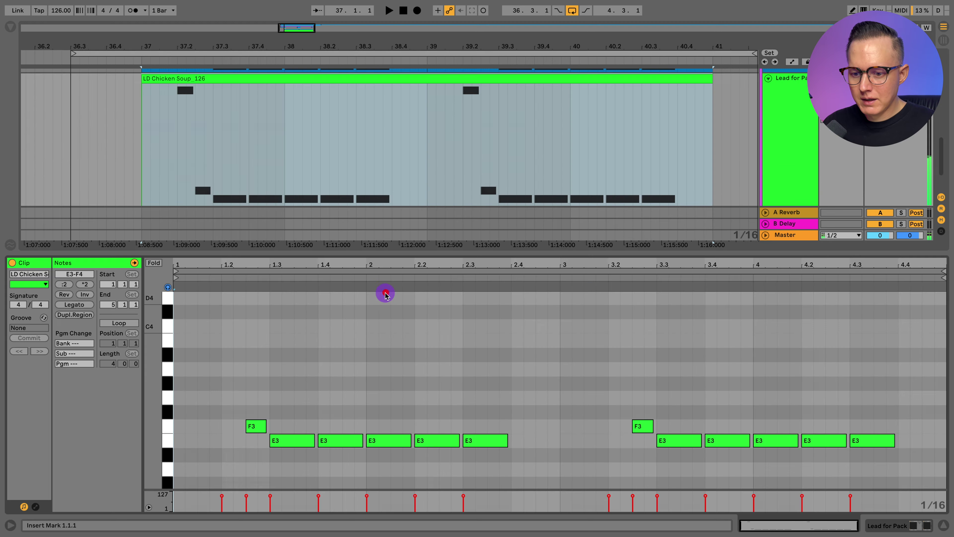
key(space)
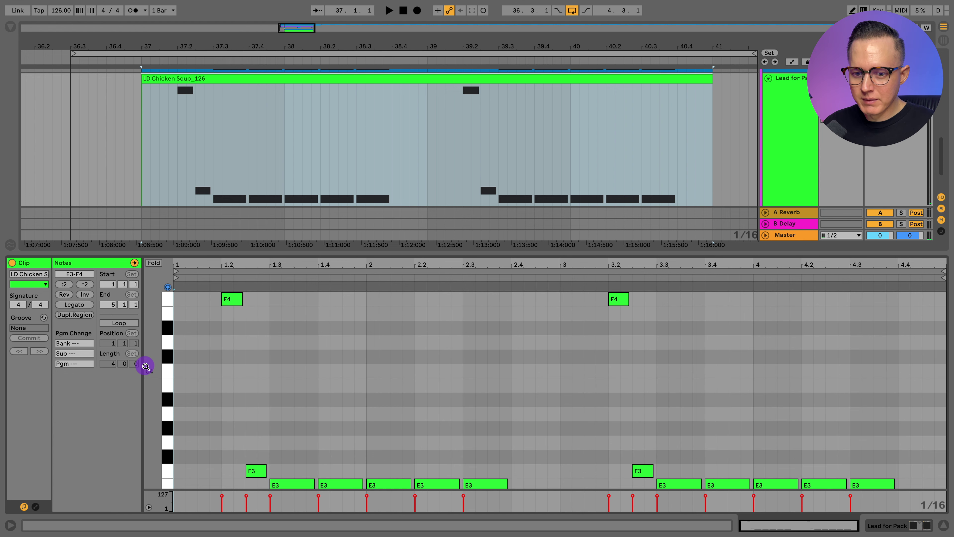
drag(143, 363, 157, 364)
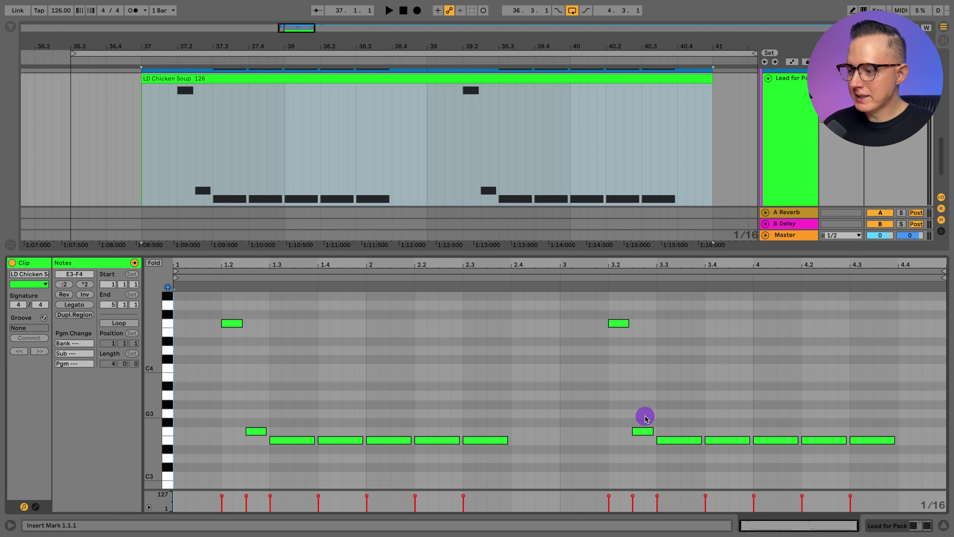
Replace the note editor with the Lead for Pack track's device chain and open its Serum synth.
click(943, 524)
click(802, 326)
click(887, 526)
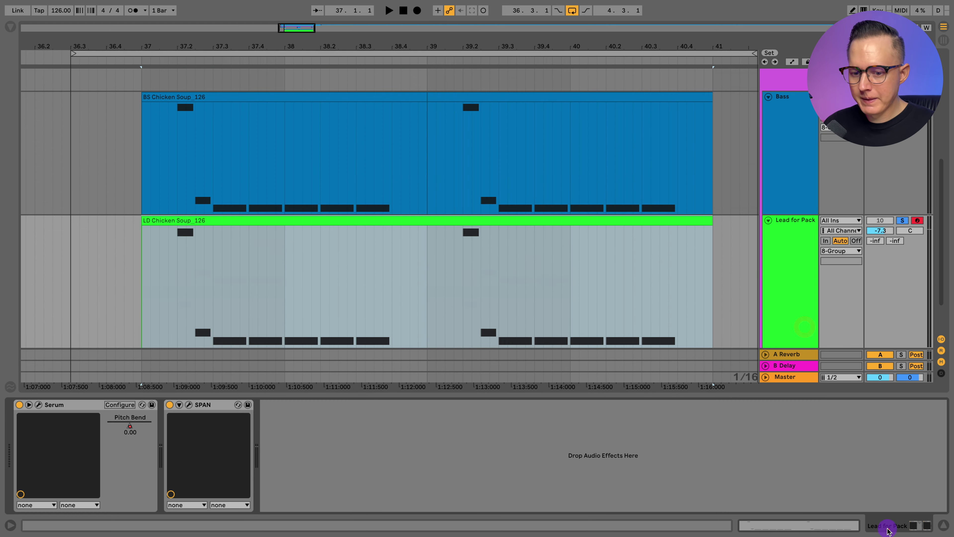
click(38, 404)
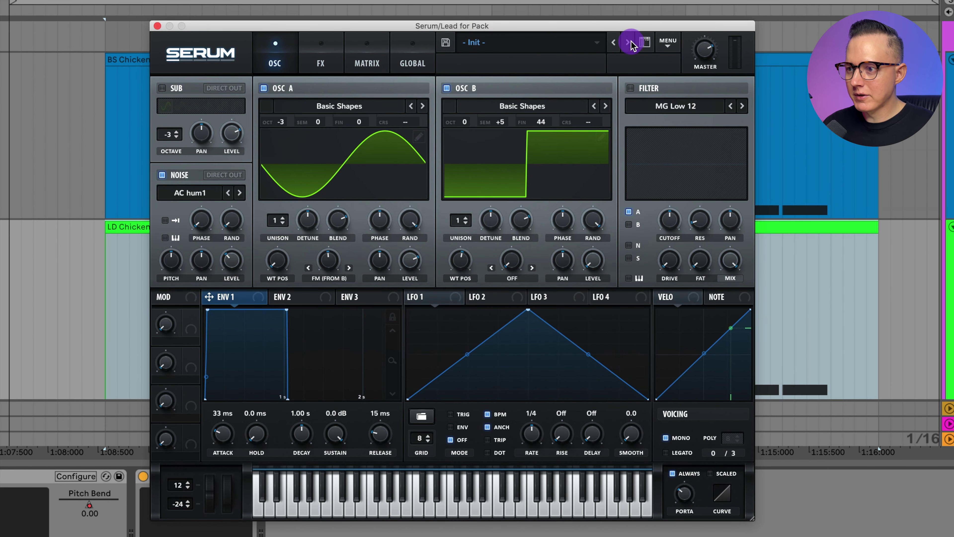
Initialize the Serum preset and set the pitch bend range to 12 semitones up and -24 semitones down.
click(668, 41)
click(728, 115)
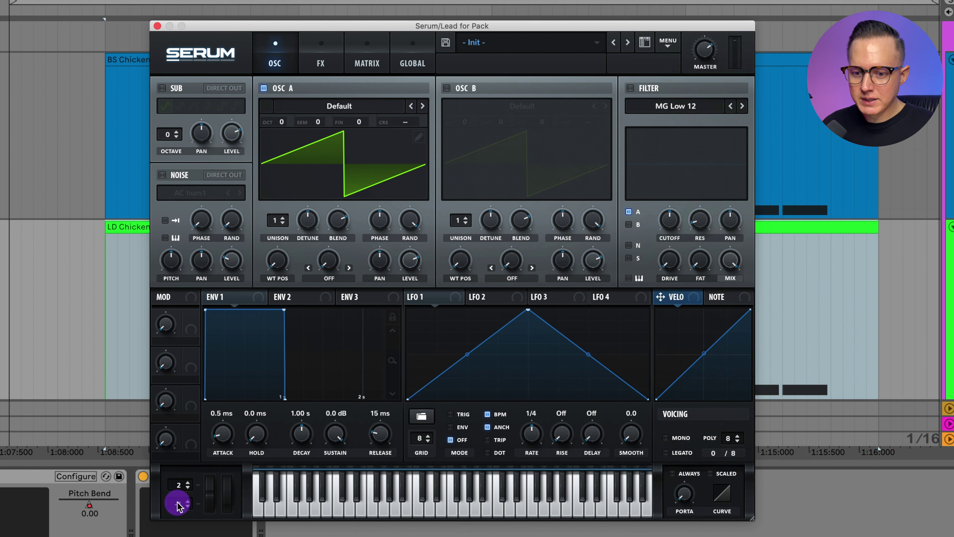
drag(178, 505, 177, 533)
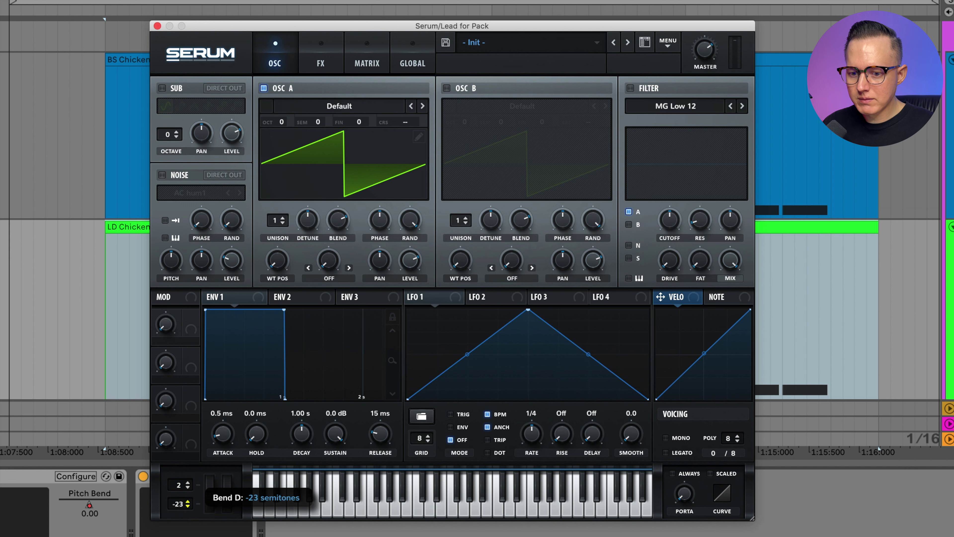
drag(181, 486, 183, 464)
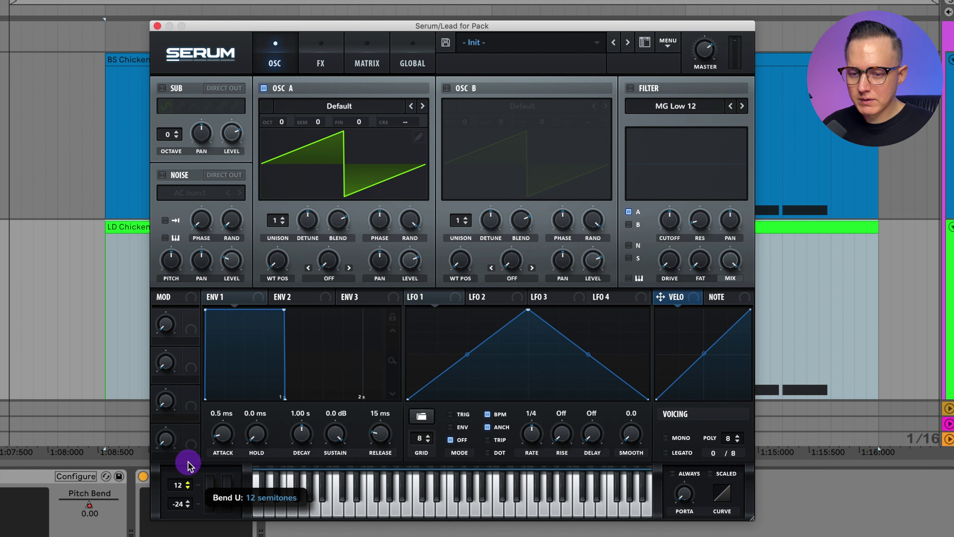
Close the synth, show the arrangement automation and play the lead from just before its first pitch-bend dip.
click(166, 25)
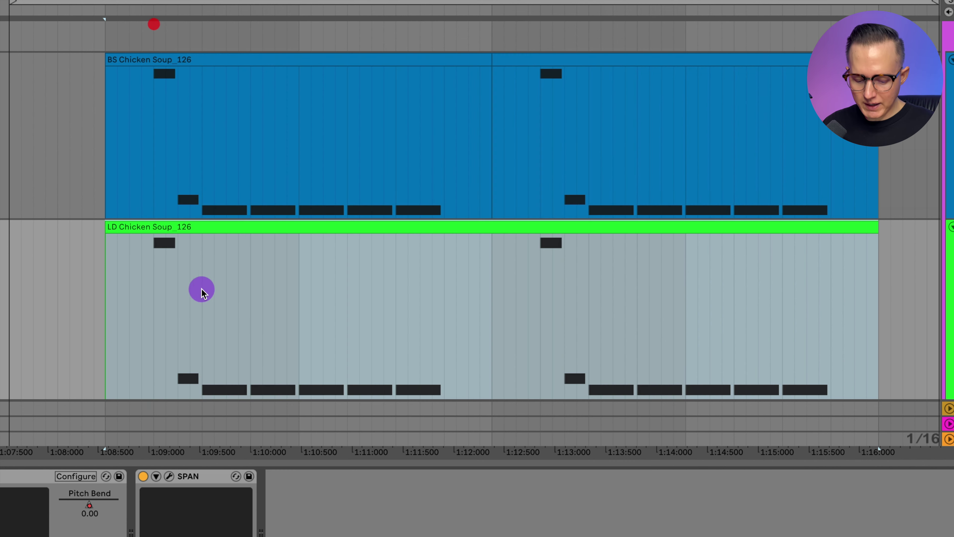
key(a)
click(129, 284)
key(space)
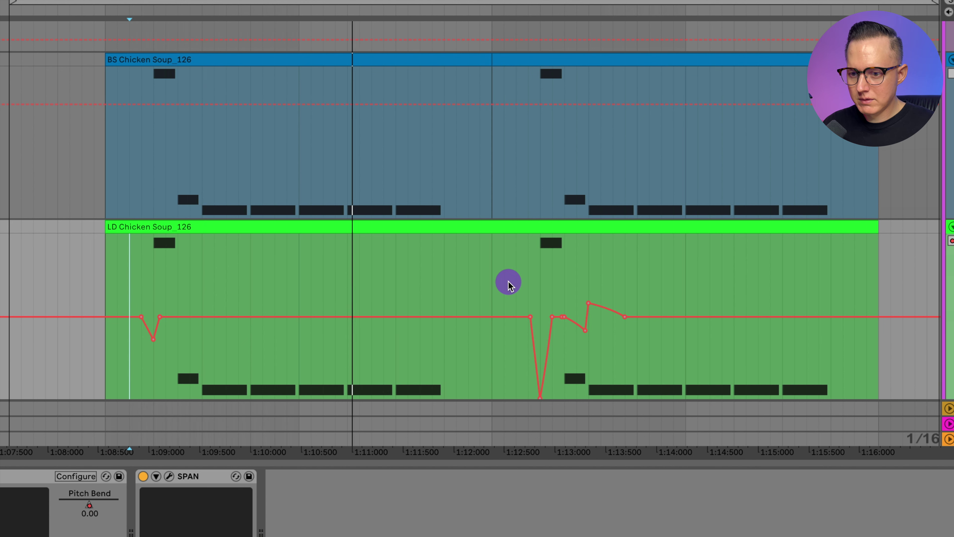
click(508, 282)
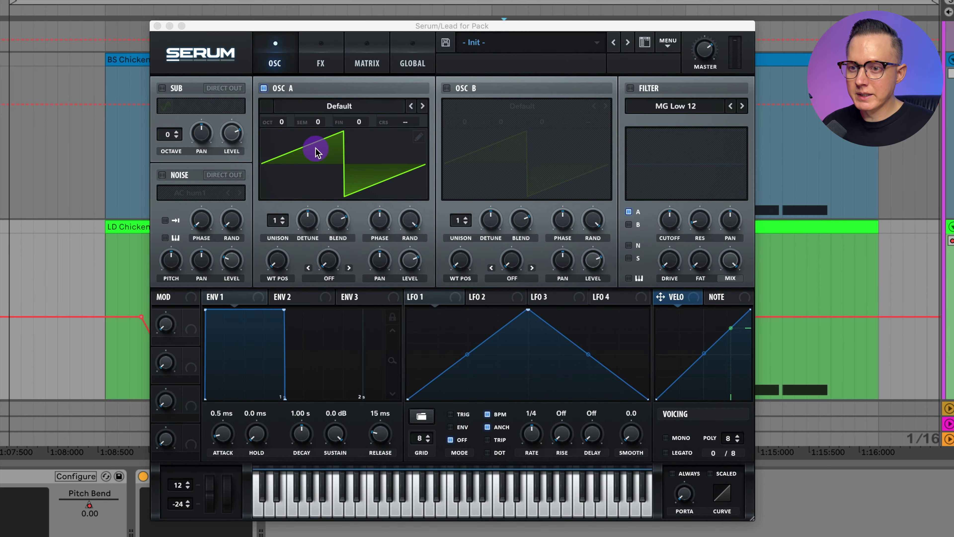
Load the analog Basic Shapes wavetable into oscillator A and set its octave to -3.
click(338, 106)
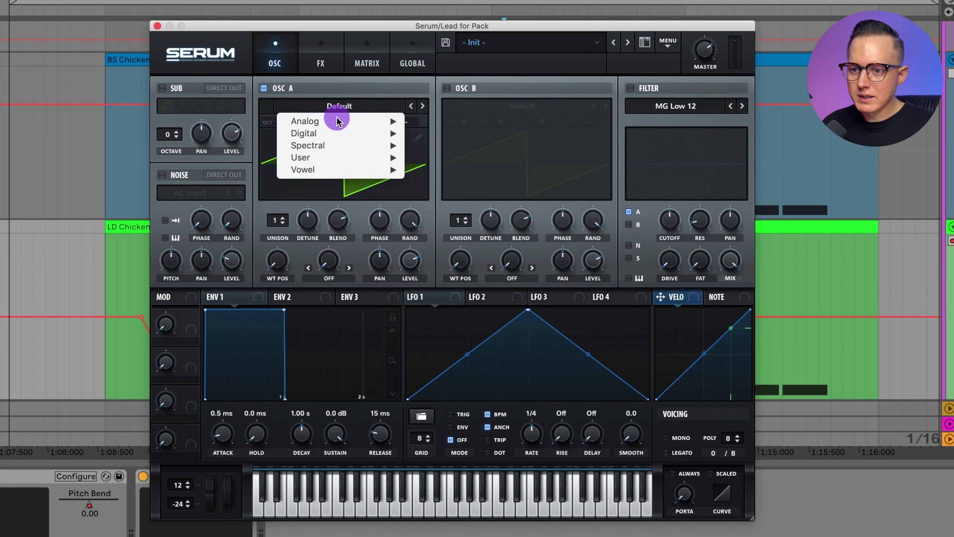
mouse_move(344, 124)
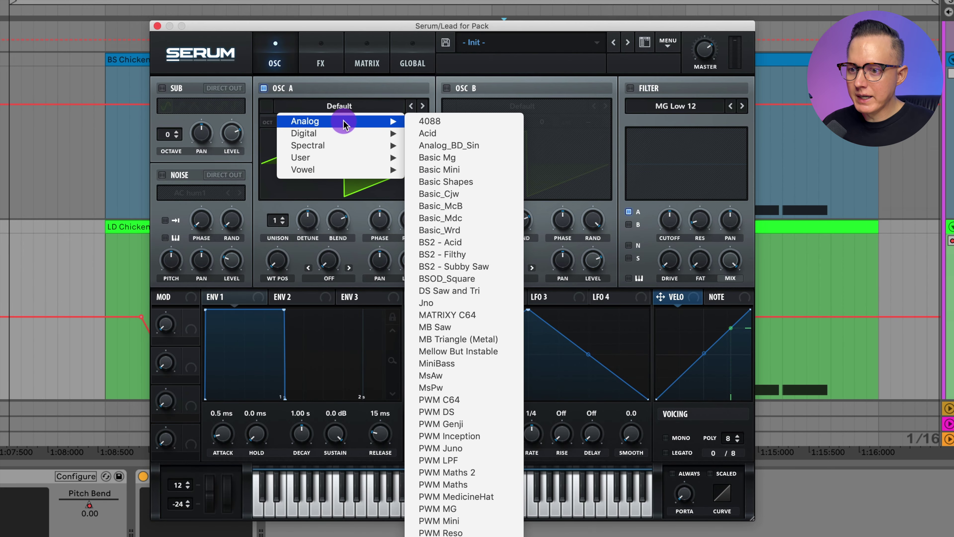
click(487, 183)
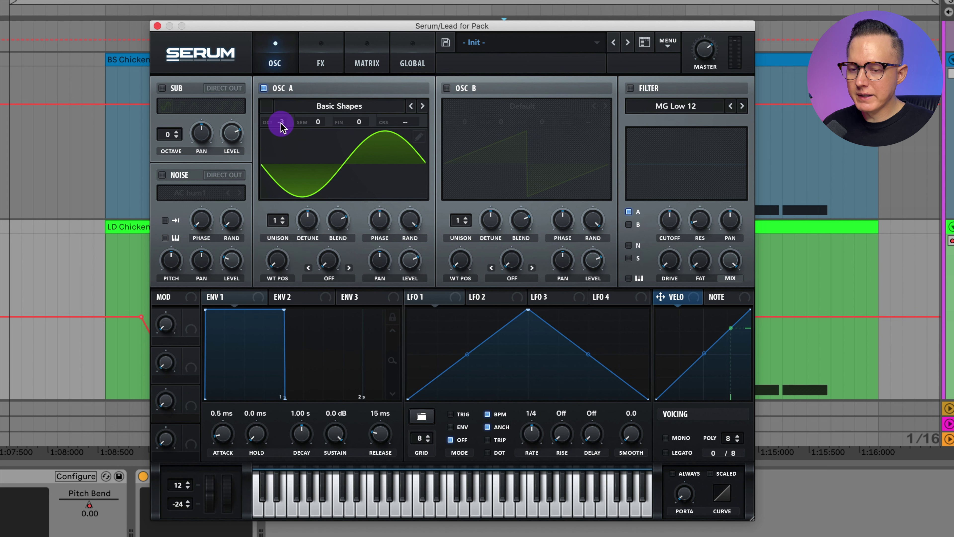
Enable oscillator B with the analog Basic Shapes wavetable and set its wavetable position to 4.
click(446, 88)
click(522, 105)
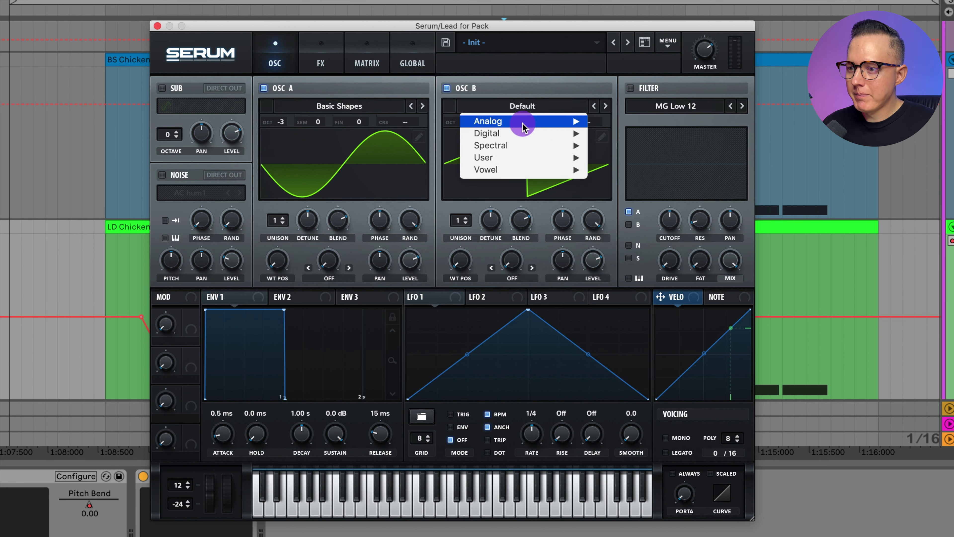
mouse_move(524, 121)
click(647, 183)
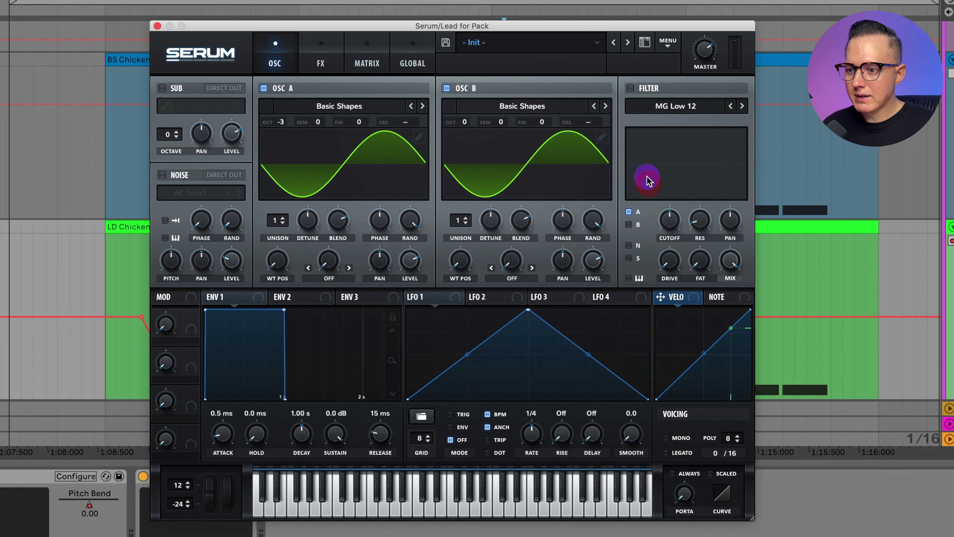
drag(466, 257, 484, 203)
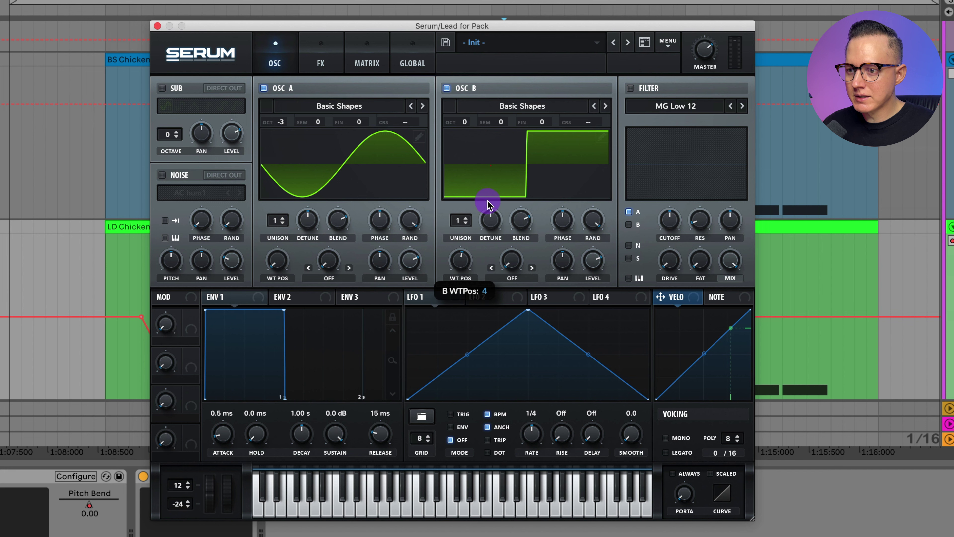
Tune oscillator B up 5 semitones and 45 cents, and turn its level all the way down.
click(504, 122)
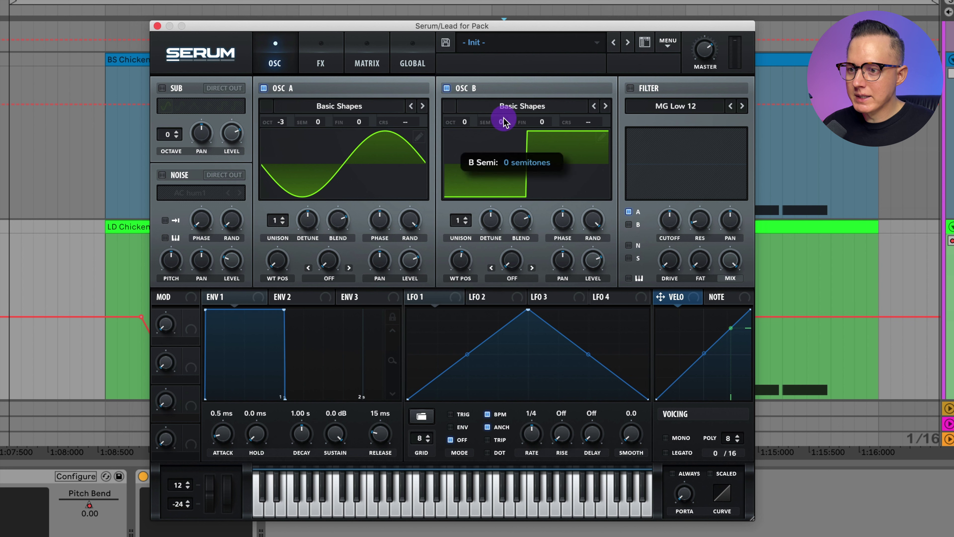
drag(504, 122, 511, 94)
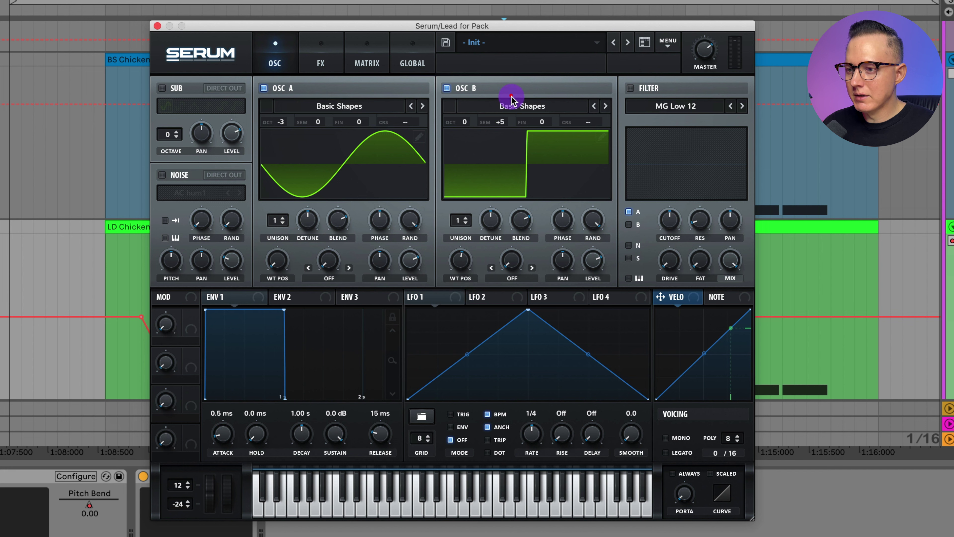
drag(543, 123, 549, 112)
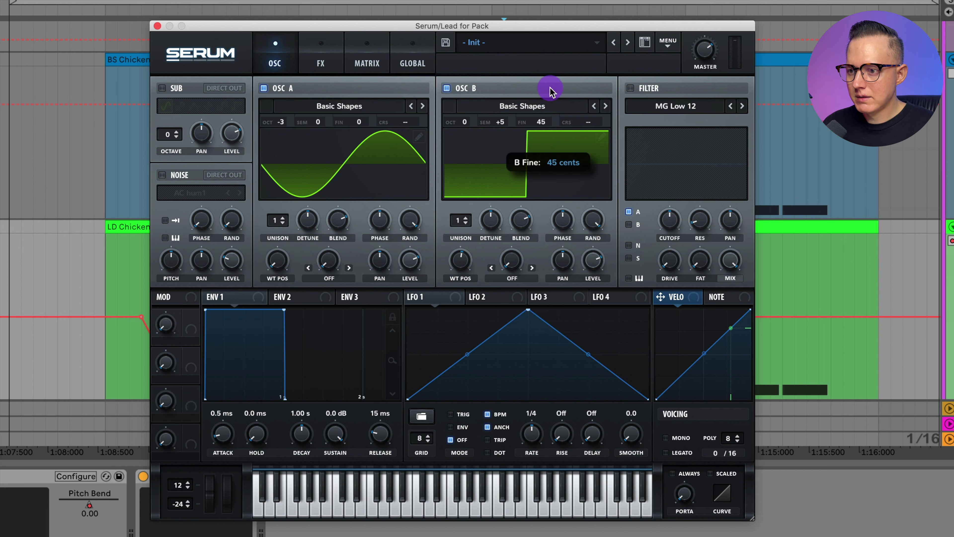
drag(551, 90, 550, 89)
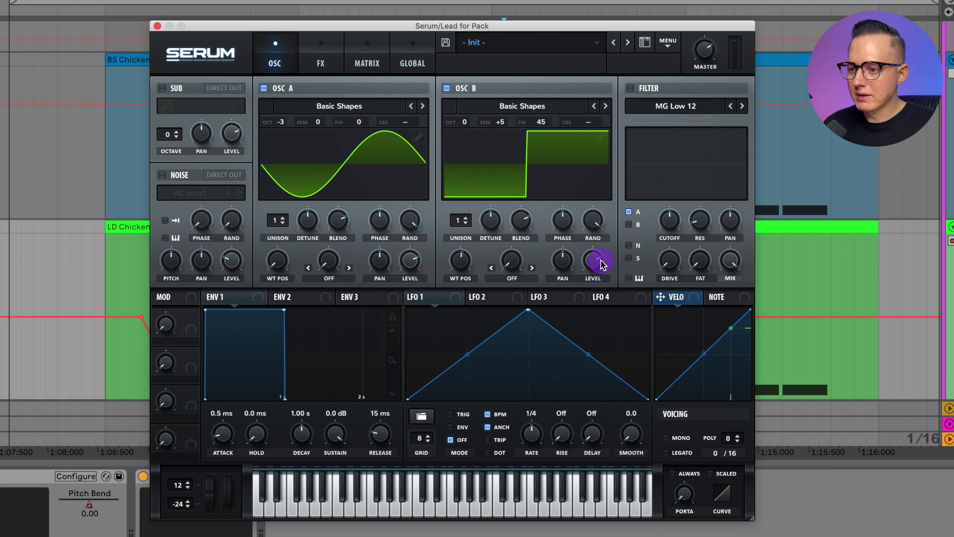
drag(601, 263, 618, 450)
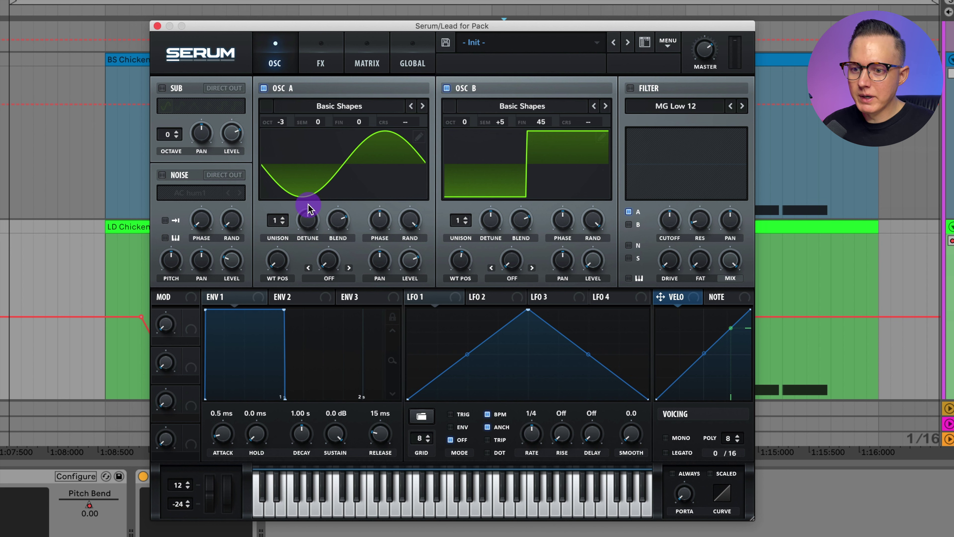
Set oscillator A's warp mode to FM (from B), raise its amount and move the loop start to the lead clip's start.
click(336, 278)
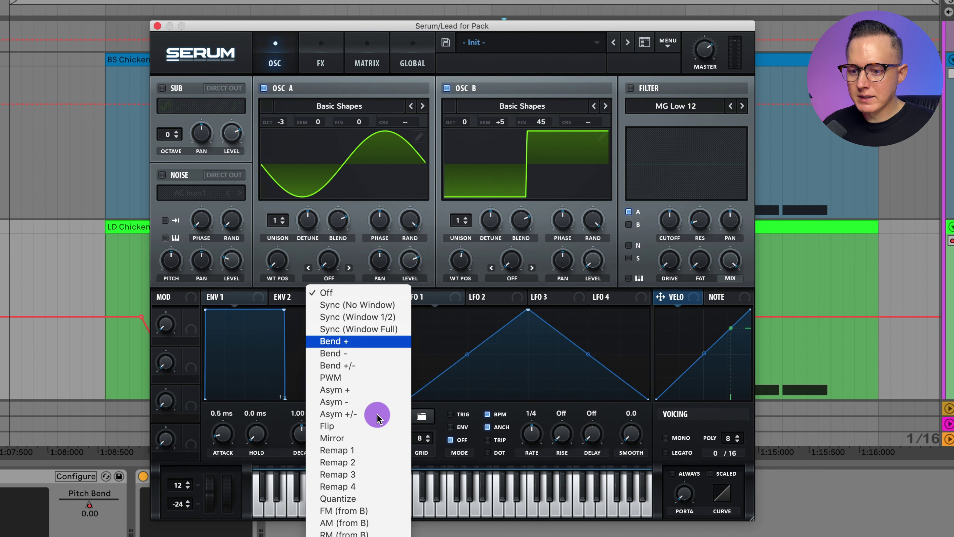
click(375, 512)
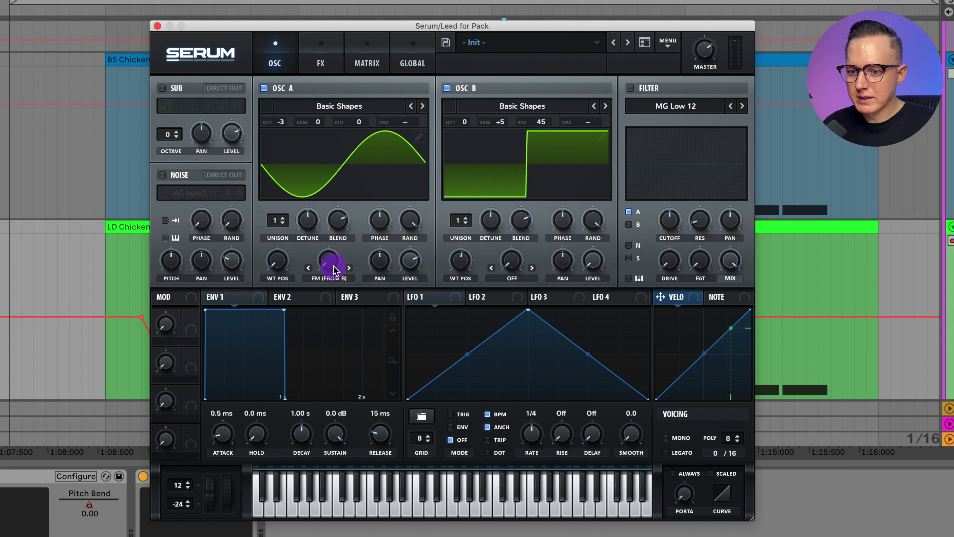
drag(334, 269, 356, 217)
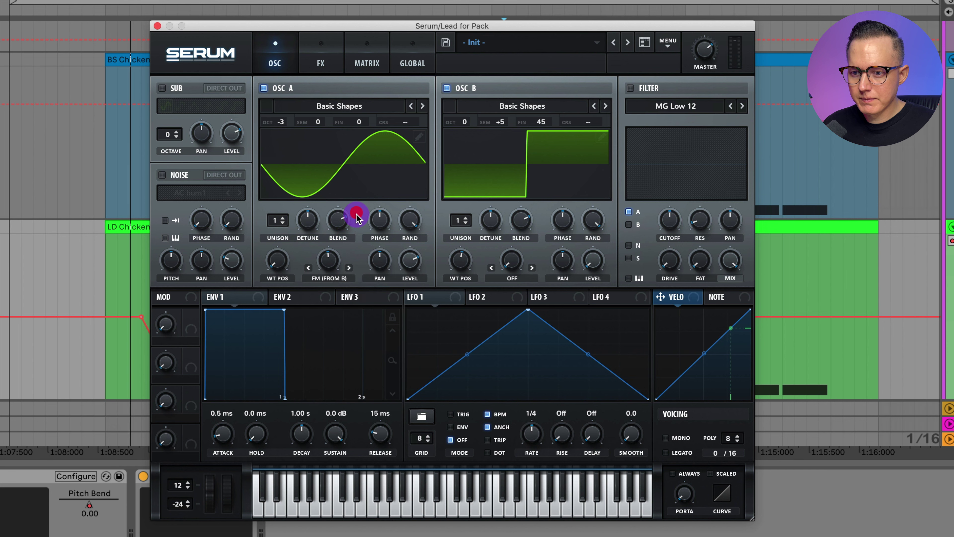
drag(11, 3, 104, 6)
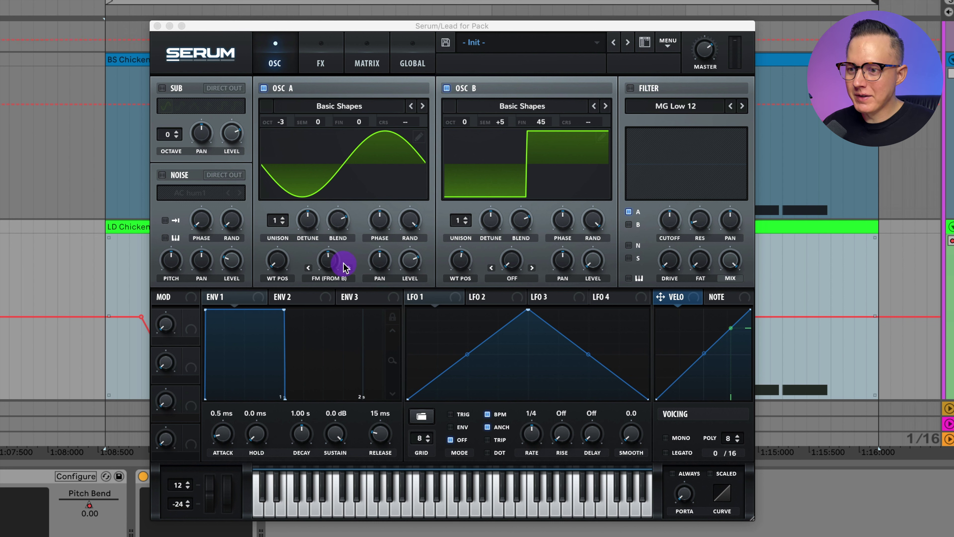
Enable the noise oscillator with AC hum1, set its level to 34% and audition the lead.
click(162, 175)
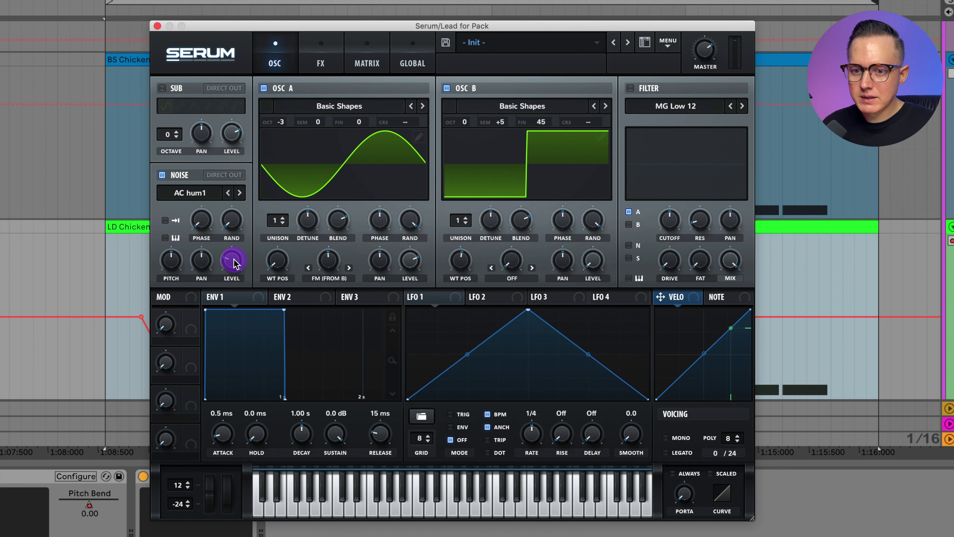
drag(232, 265, 234, 262)
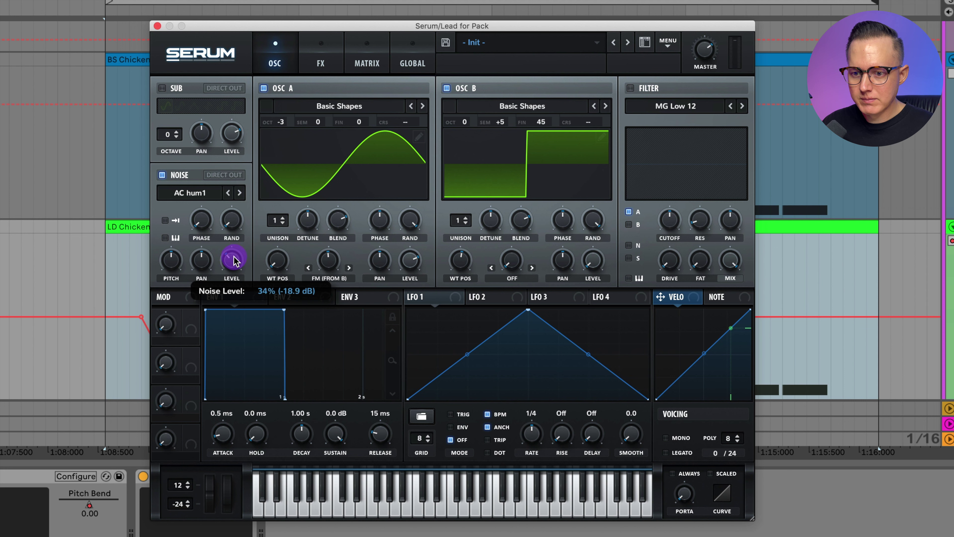
key(space)
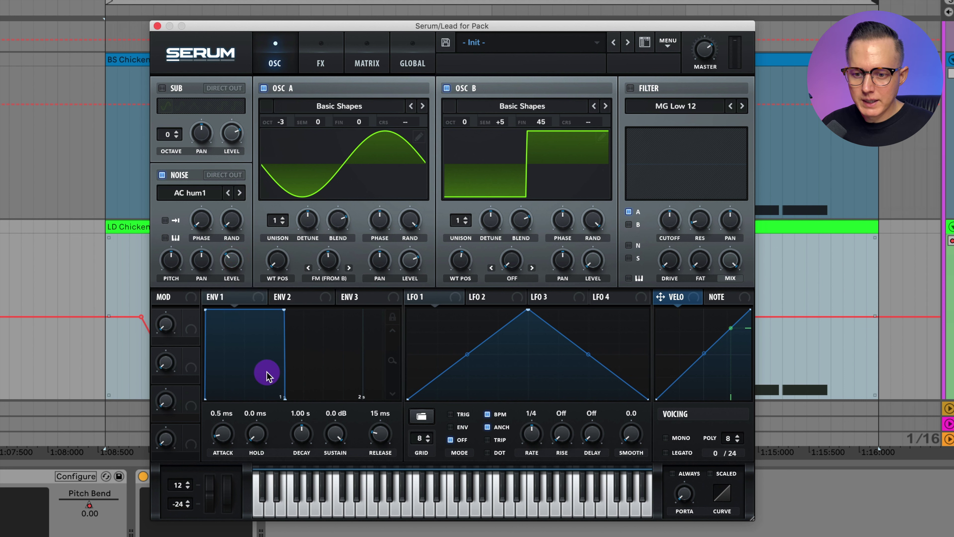
Set envelope 1's attack to 42 ms and bend its attack segment into a curve.
drag(222, 437, 229, 421)
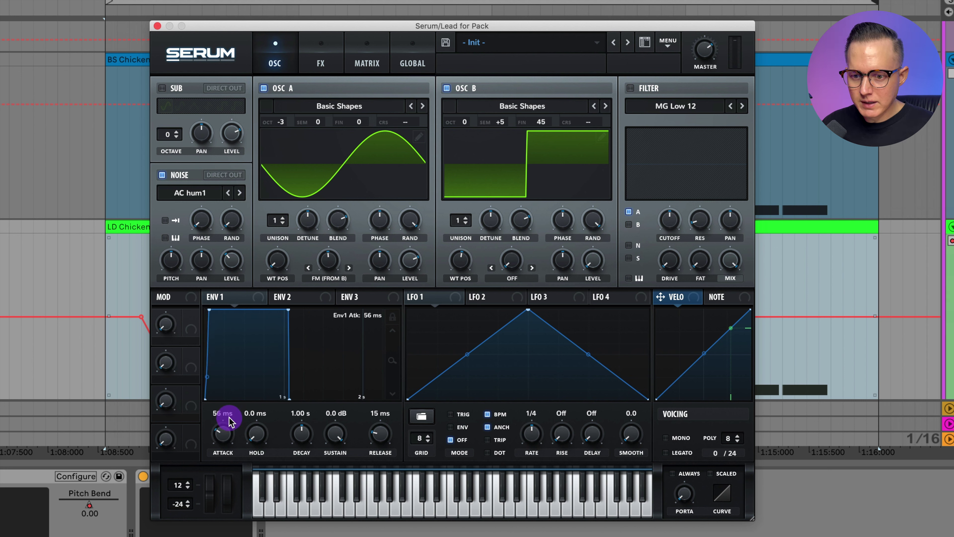
click(393, 361)
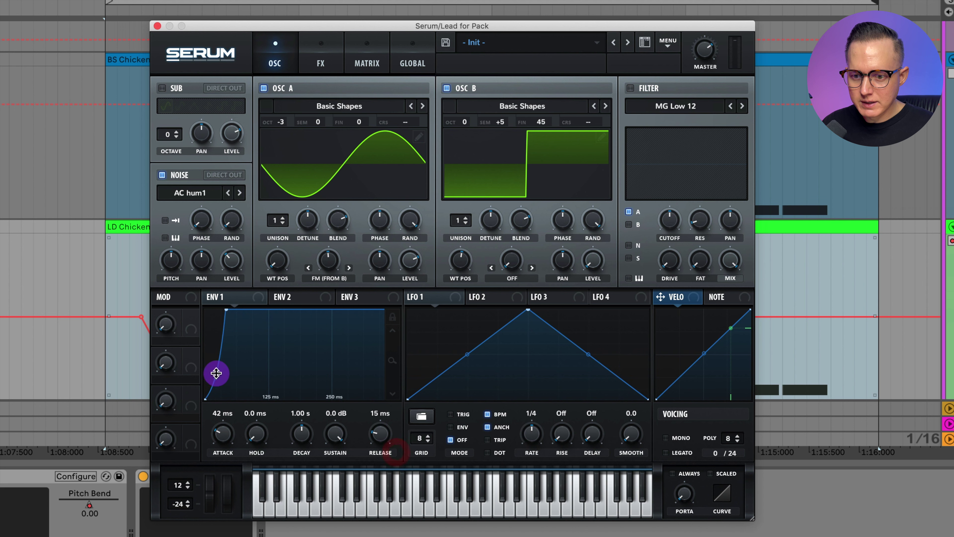
drag(216, 373, 216, 375)
drag(393, 361, 397, 396)
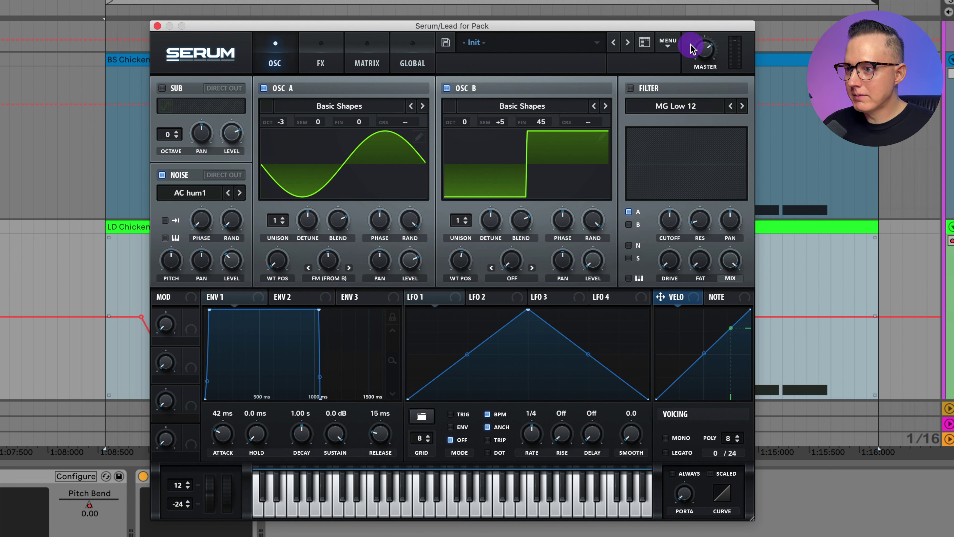
Switch the voicing to mono and enable always-on portamento.
mouse_move(709, 49)
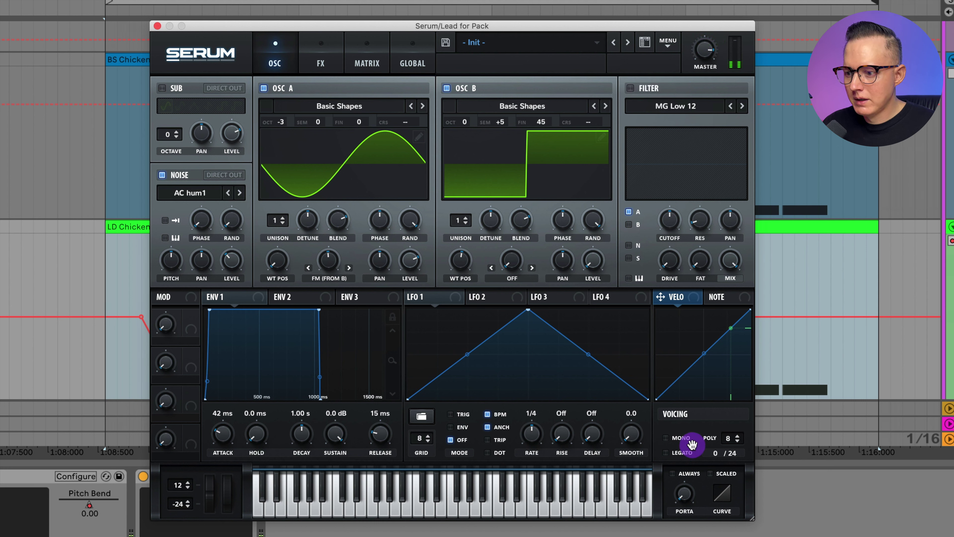
click(678, 439)
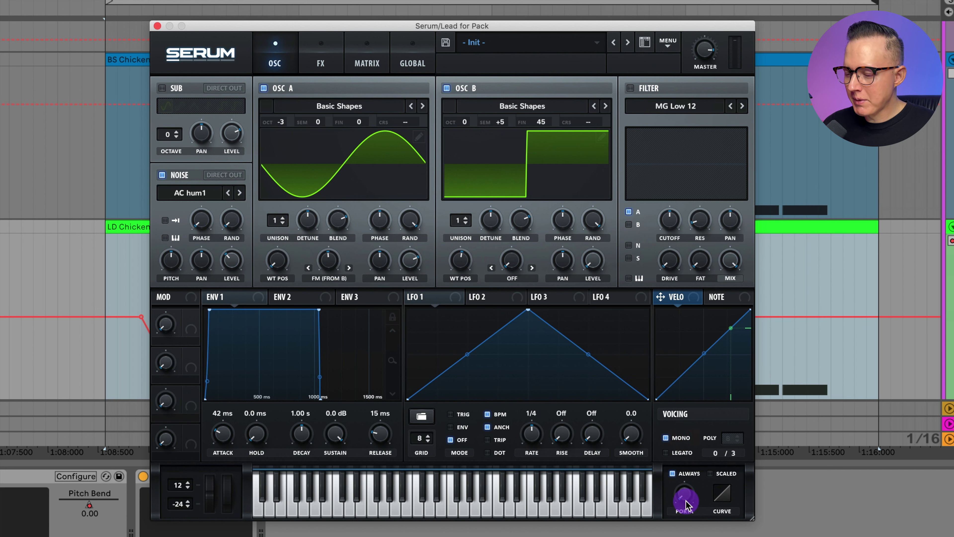
mouse_move(686, 504)
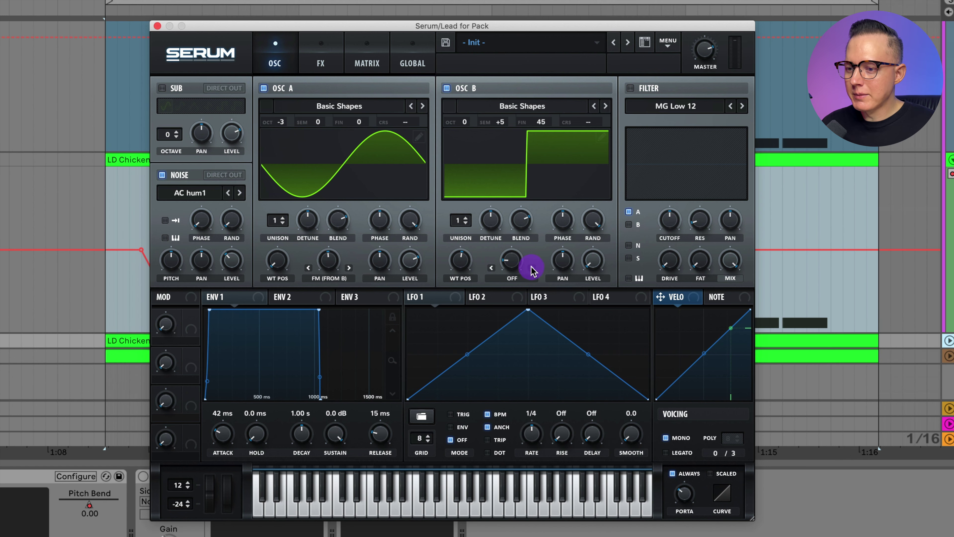
Set oscillator B's warp mode to Sync (No Window) and fine-tune its amount to around 1% while auditioning the lead.
click(525, 278)
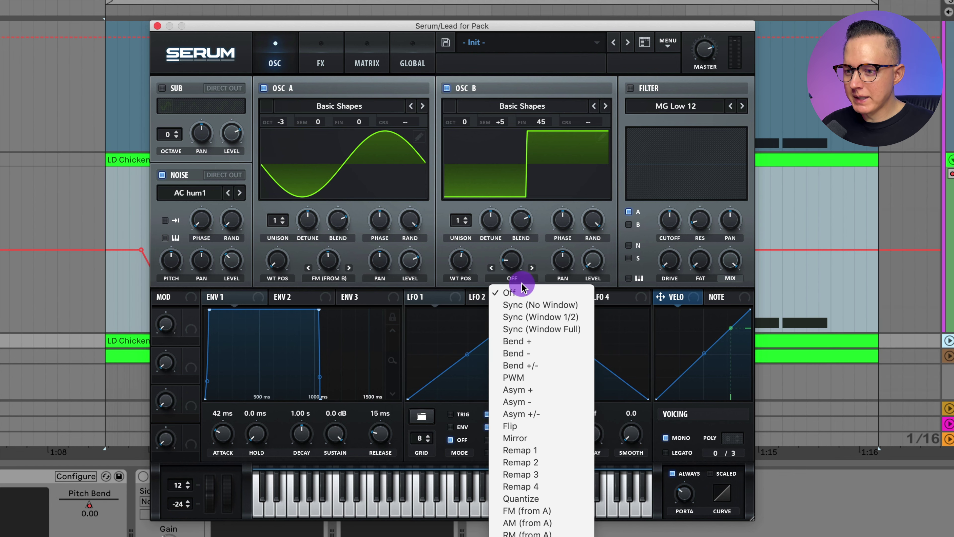
click(536, 305)
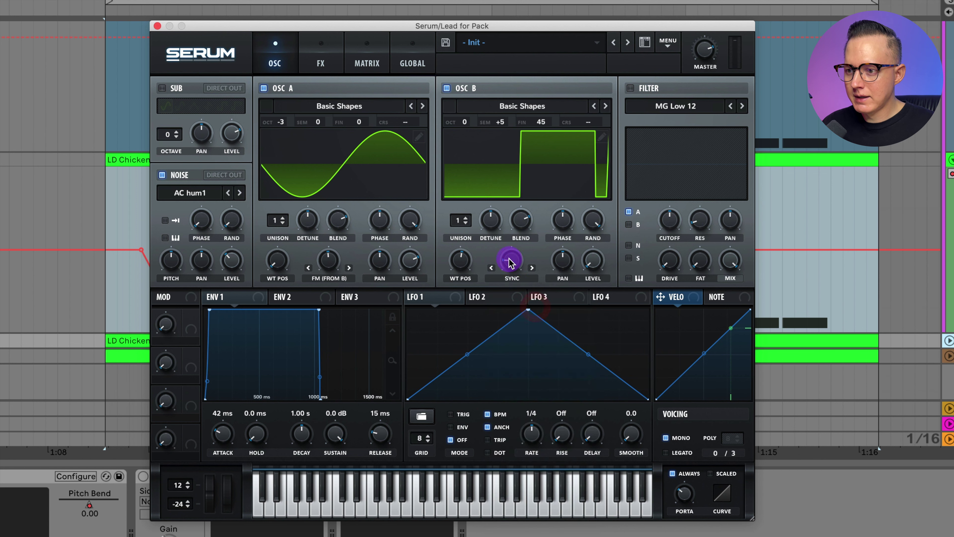
drag(507, 260, 524, 271)
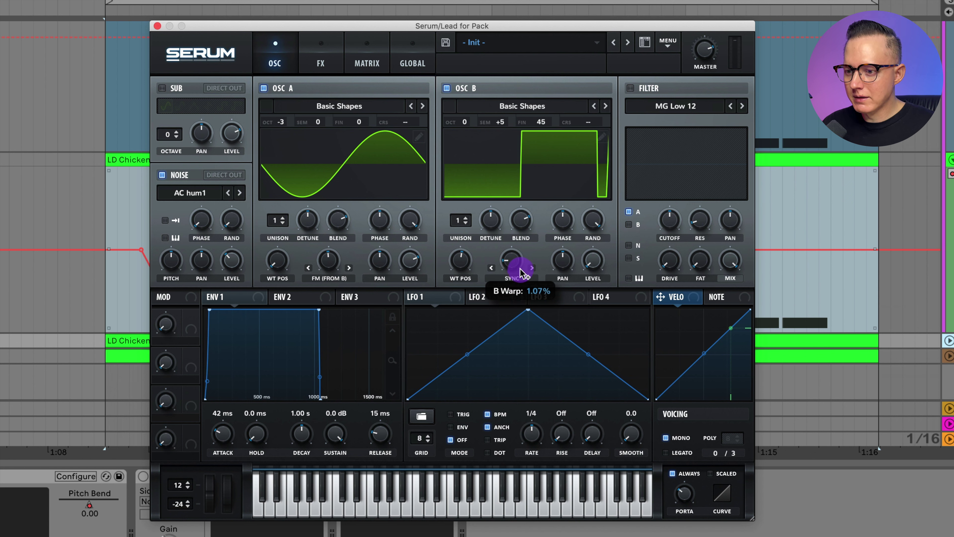
key(space)
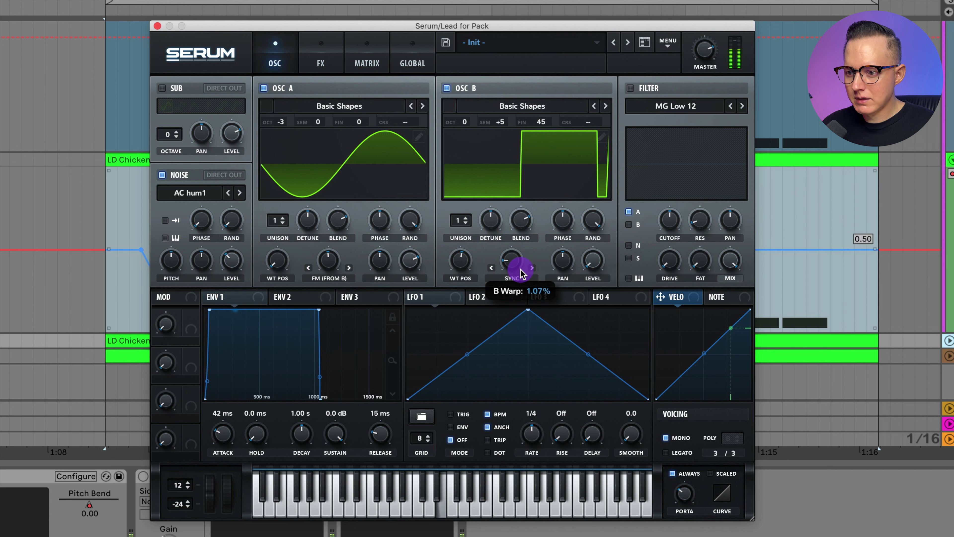
mouse_move(521, 274)
mouse_down()
mouse_move(522, 331)
mouse_move(524, 271)
mouse_up()
key(space)
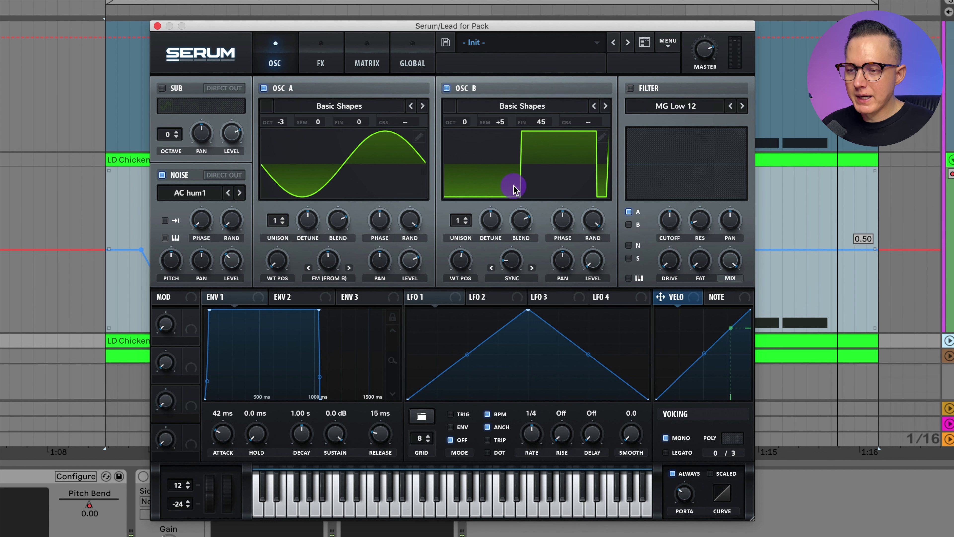
Enable the compressor effect in multiband mode.
click(320, 60)
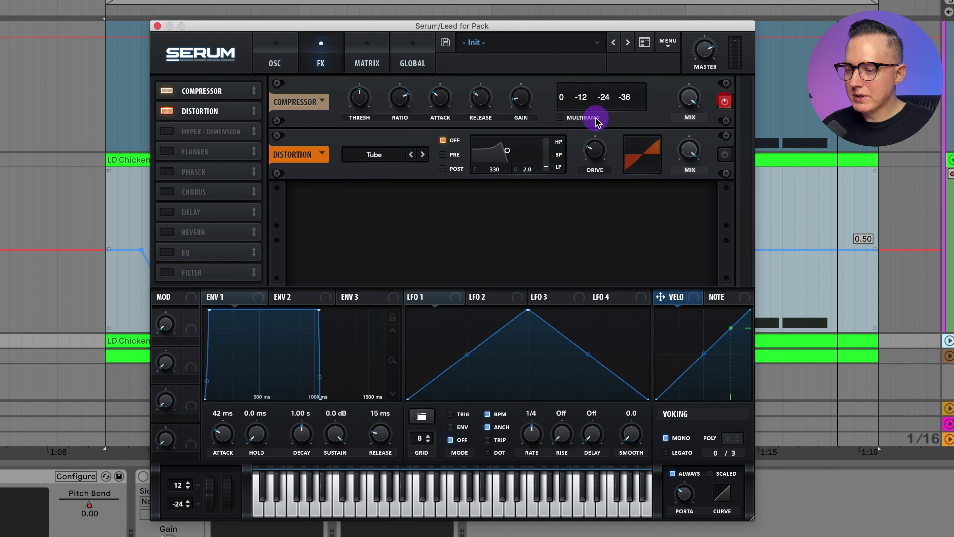
click(560, 117)
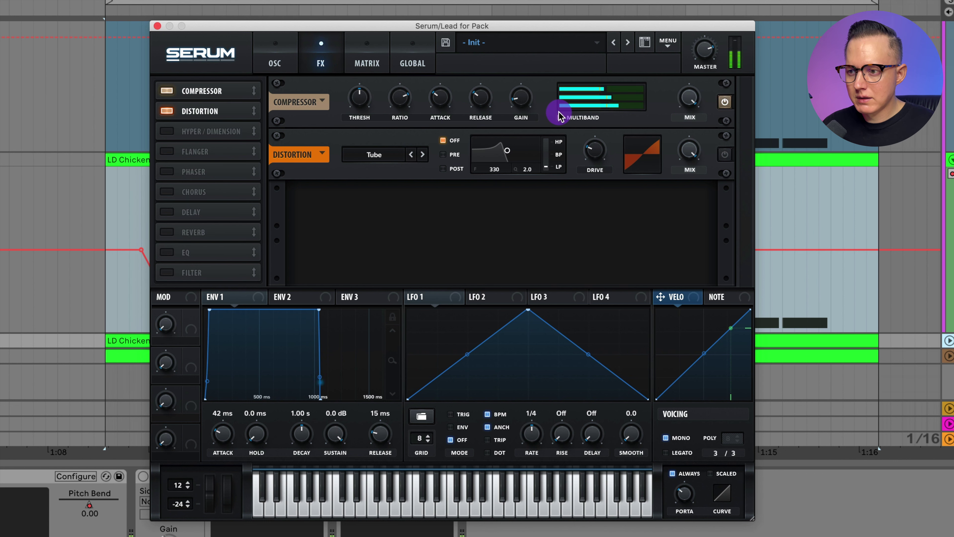
mouse_move(523, 101)
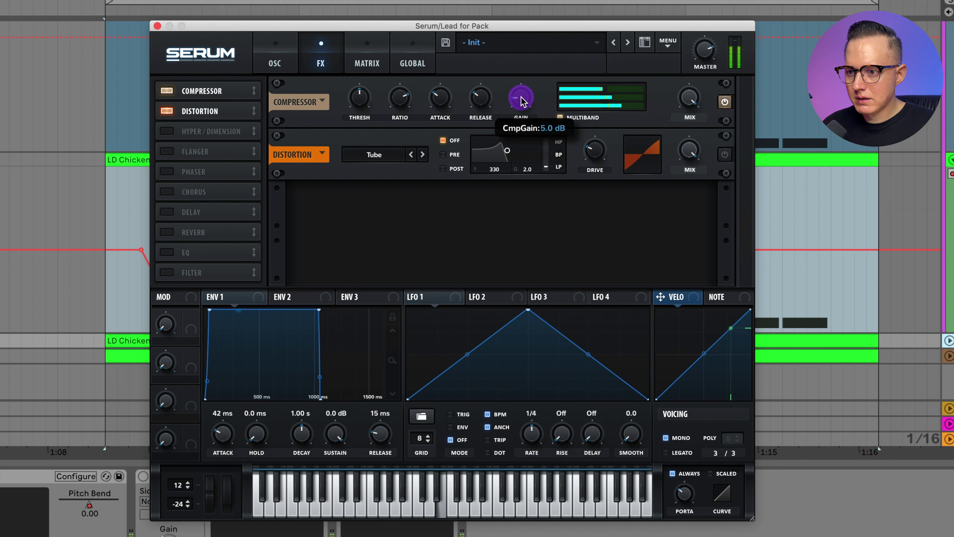
Enable the distortion effect and change its type to Lin.Fold.
click(725, 156)
click(373, 154)
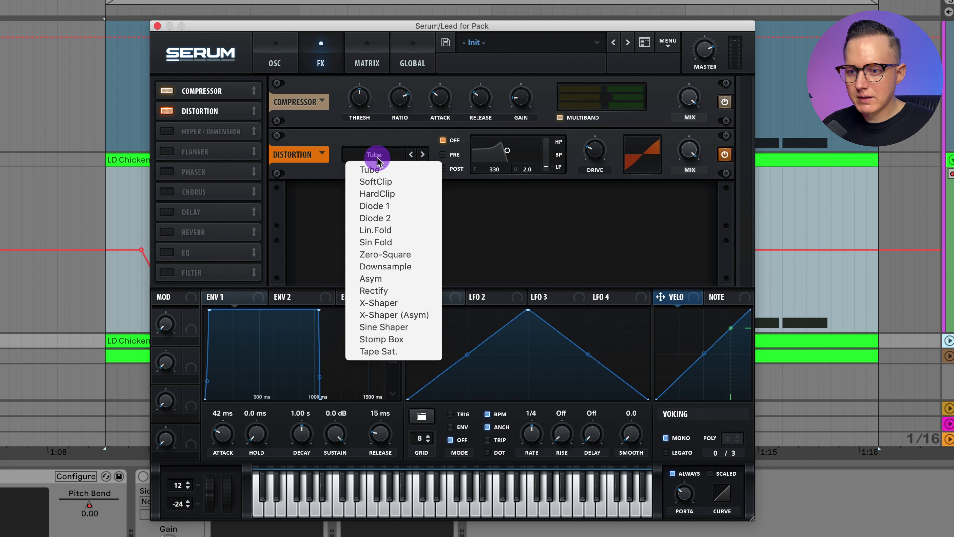
click(387, 234)
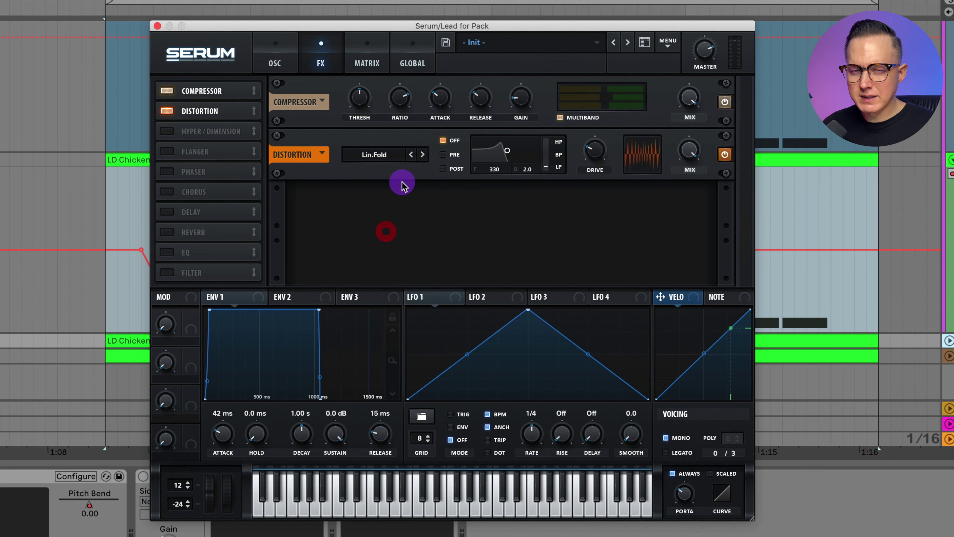
Set the distortion's drive to 19% and reduce its mix, auditioning the lead.
drag(601, 148, 595, 153)
drag(688, 151, 726, 291)
drag(685, 146, 686, 151)
drag(595, 150, 597, 160)
key(space)
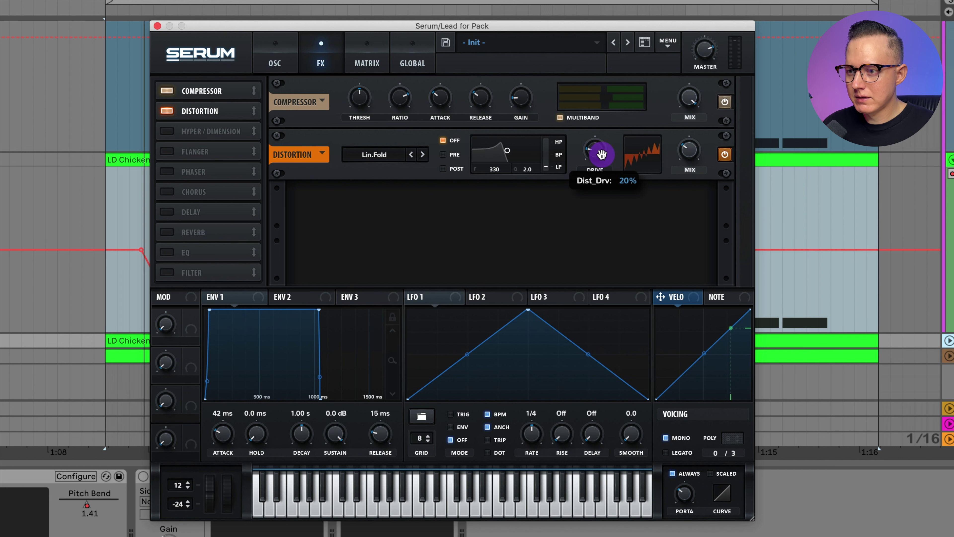
mouse_move(602, 156)
mouse_down()
mouse_move(607, 186)
mouse_move(606, 156)
mouse_move(601, 165)
mouse_up()
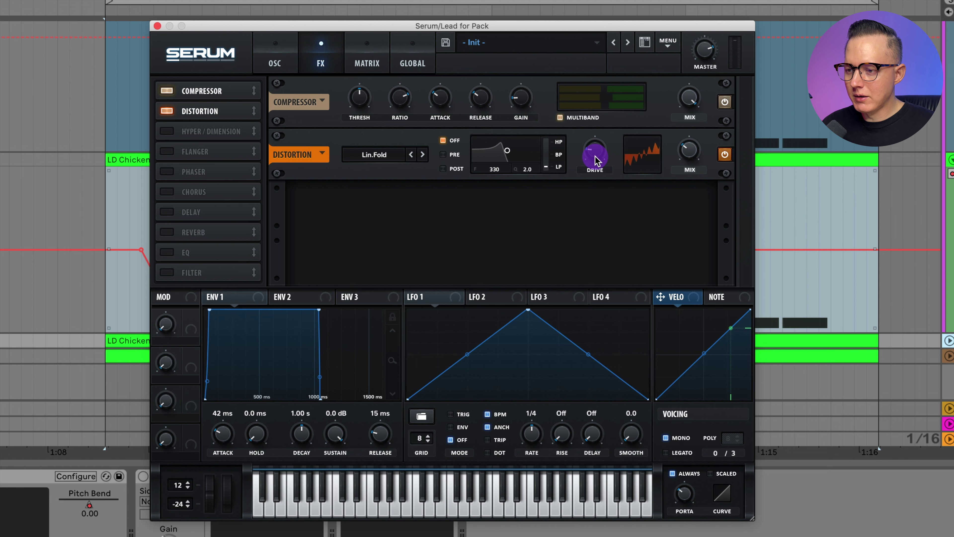
mouse_move(595, 156)
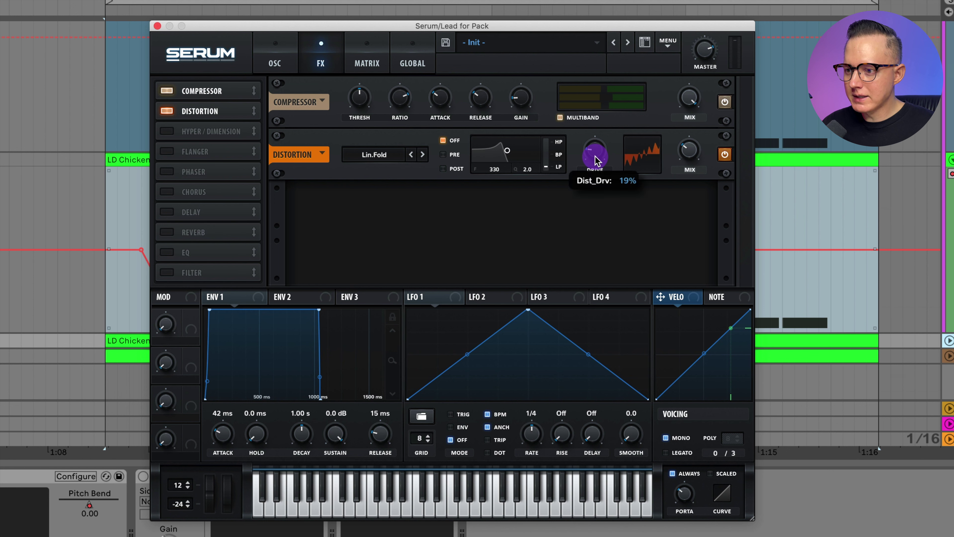
mouse_move(692, 151)
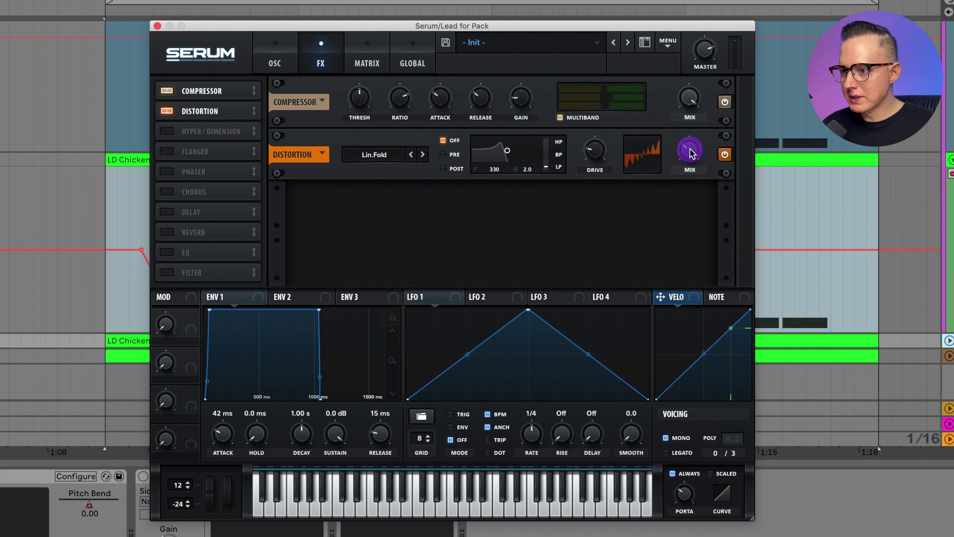
key(space)
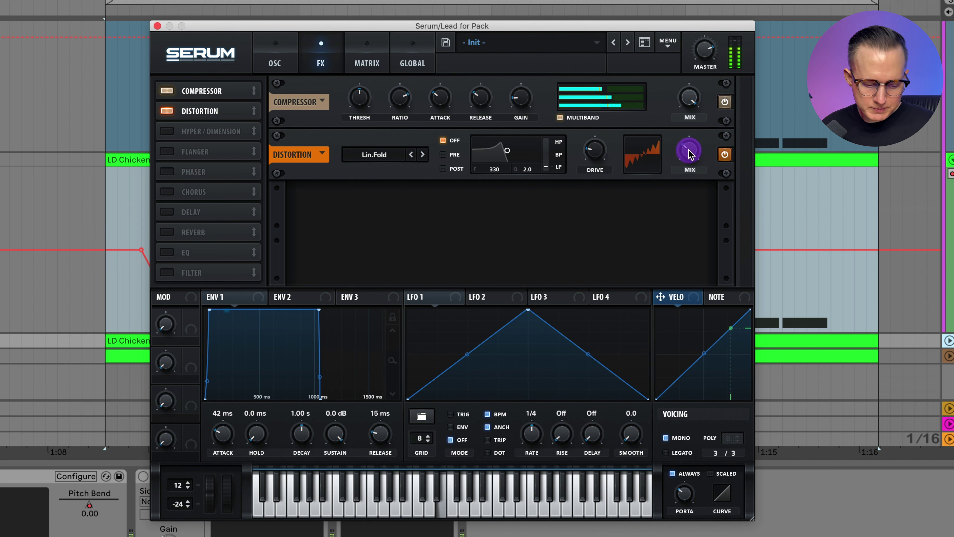
Add the Hyper/Dimension effect with the Hyper mix at 0%, a smaller Dimension size and a Dimension mix of 37%.
click(167, 131)
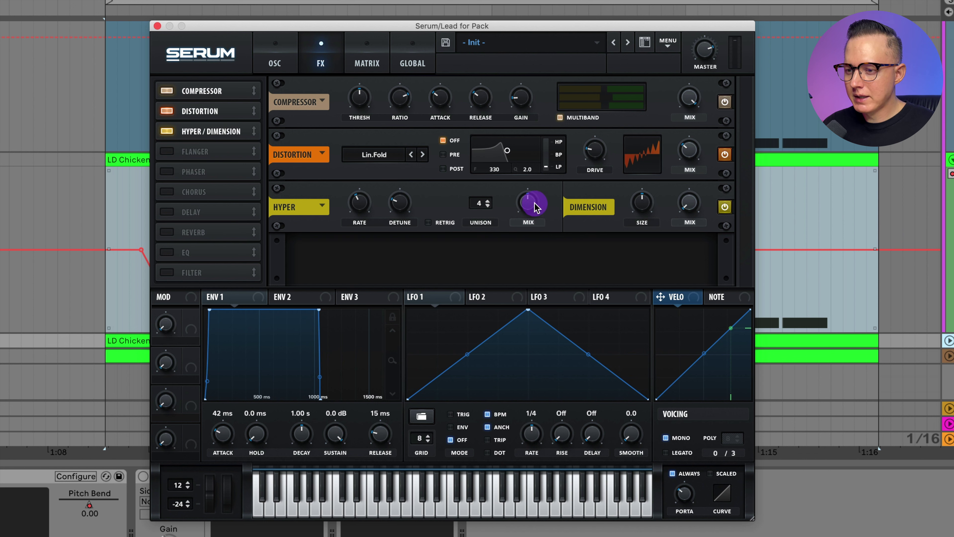
drag(528, 205, 548, 304)
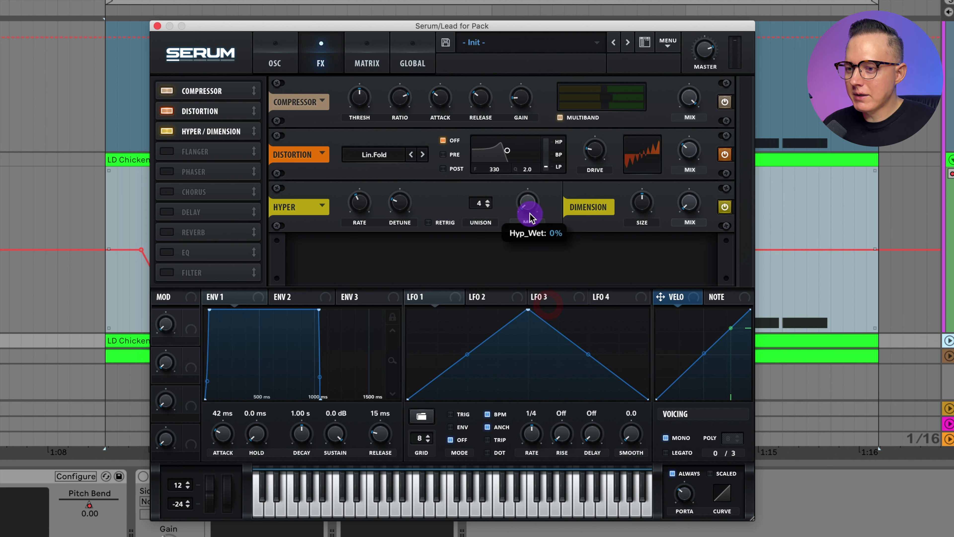
drag(641, 201, 645, 267)
drag(686, 204, 697, 187)
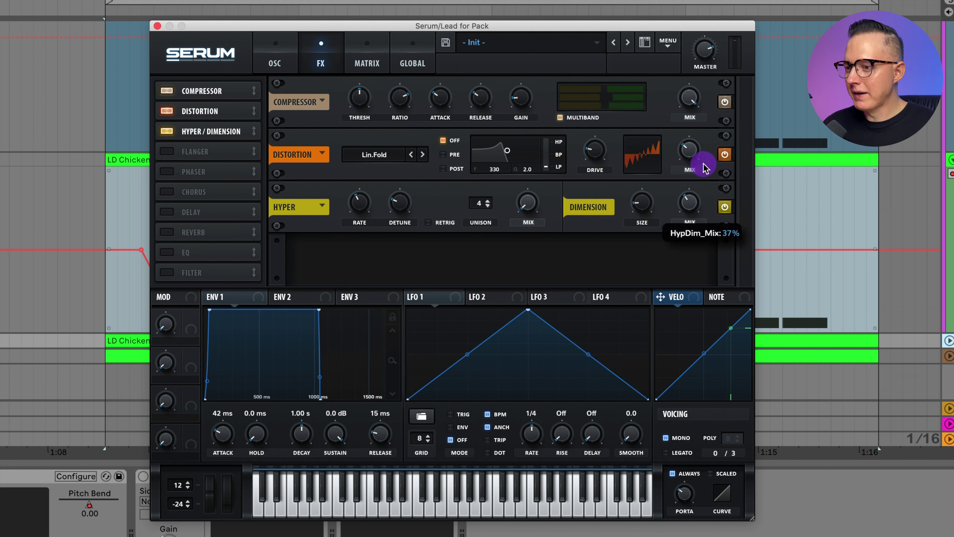
Fine-tune the Dimension size and lower its mix to 30% while auditioning the lead.
drag(641, 206, 692, 210)
key(space)
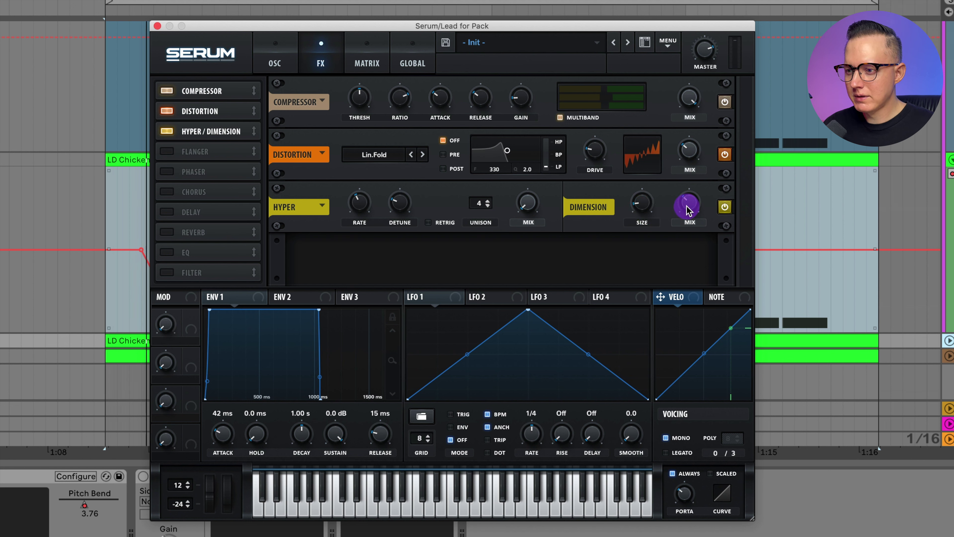
drag(637, 207, 642, 208)
mouse_move(689, 208)
mouse_down()
mouse_move(634, 206)
mouse_move(690, 204)
mouse_up()
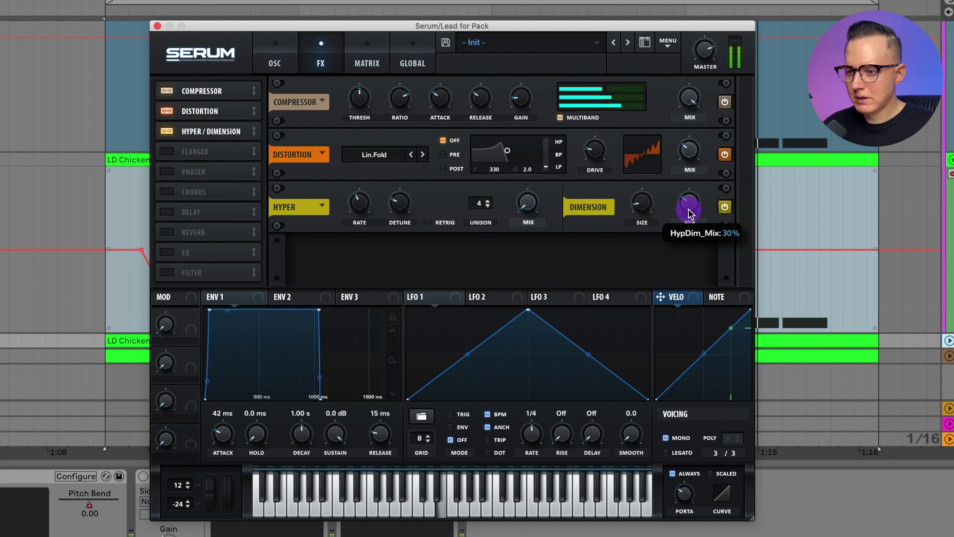
key(space)
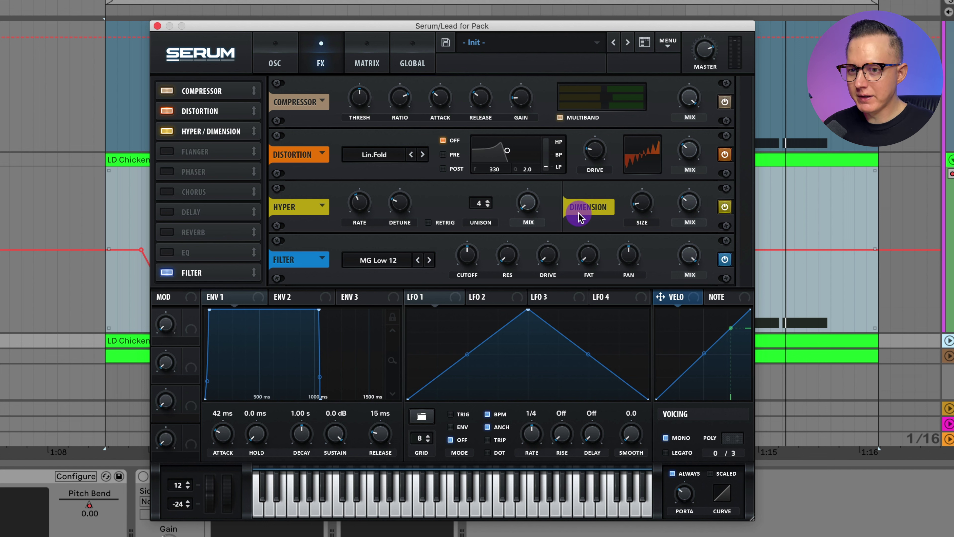
Set the MG Low 12 filter effect's cutoff to about 13290 Hz, add some drive and fat, and move it directly after Hyper/Dimension.
click(278, 65)
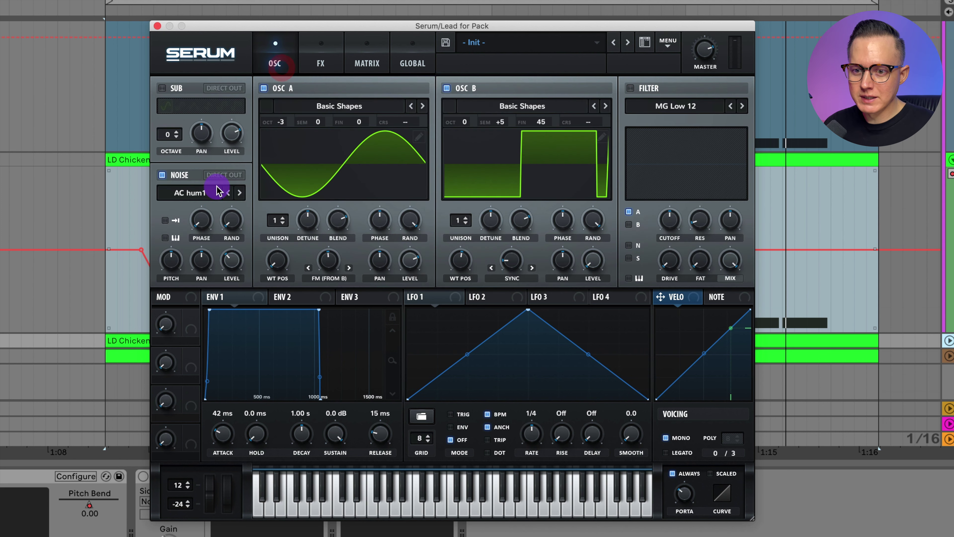
click(321, 64)
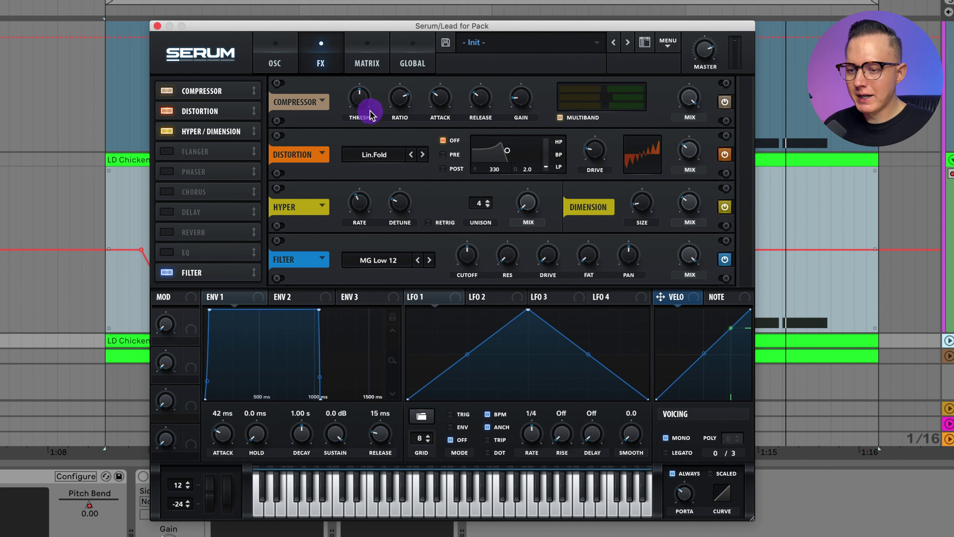
drag(457, 263, 484, 191)
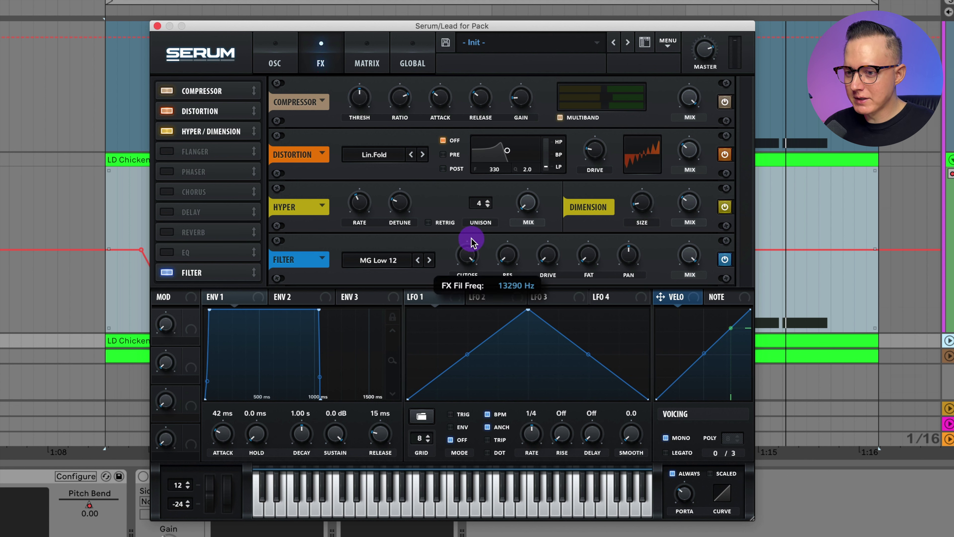
drag(471, 242, 592, 243)
click(542, 255)
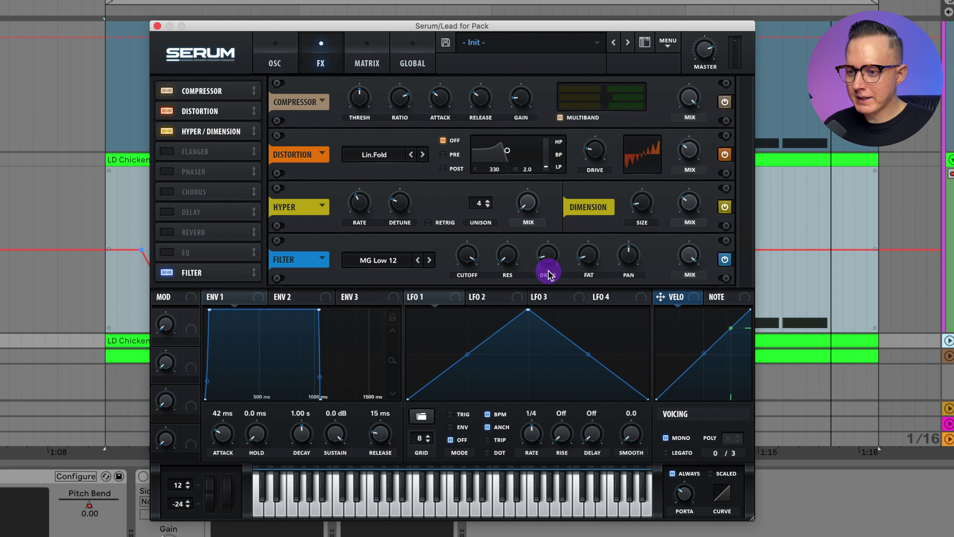
drag(551, 260, 554, 259)
drag(587, 256, 548, 255)
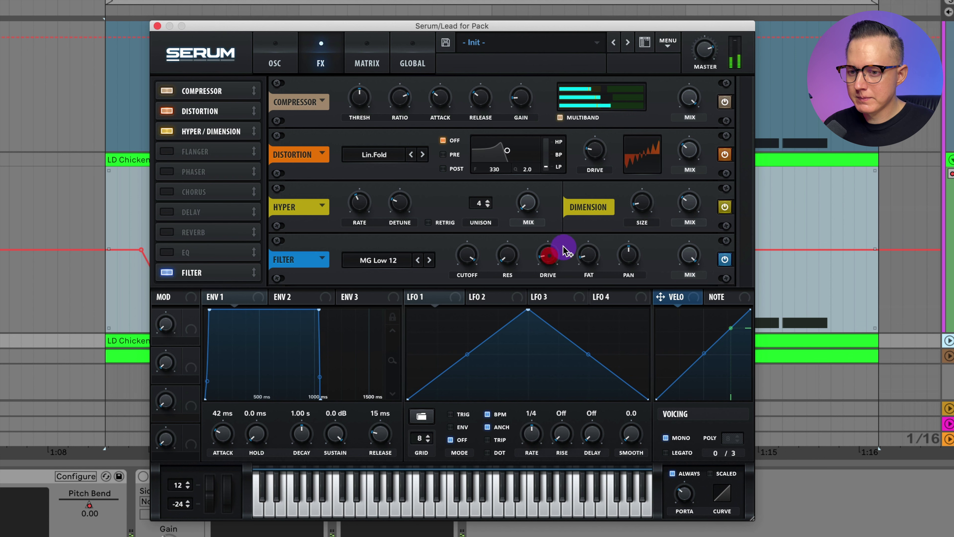
drag(192, 273, 192, 219)
Enable the EQ effect and change its low band to a high-pass shape.
click(168, 271)
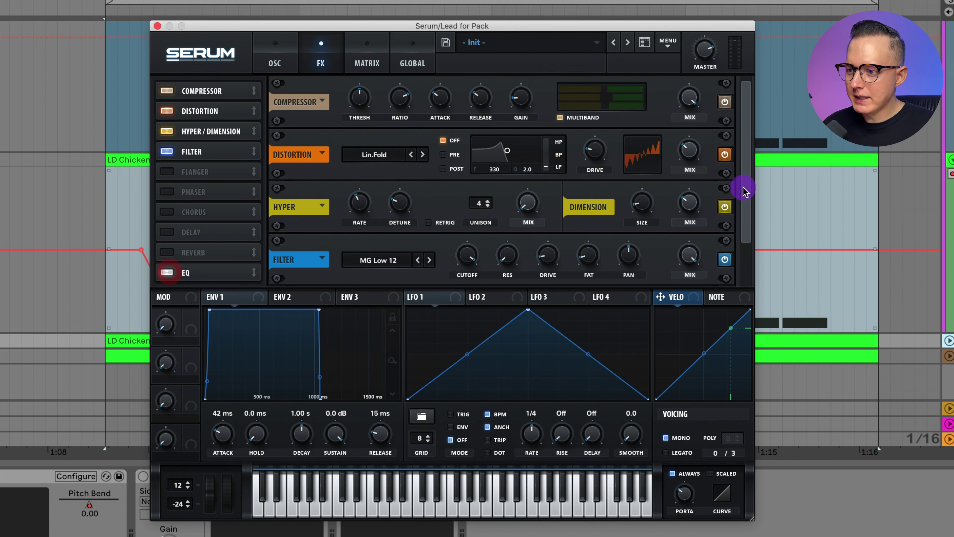
drag(748, 188, 747, 278)
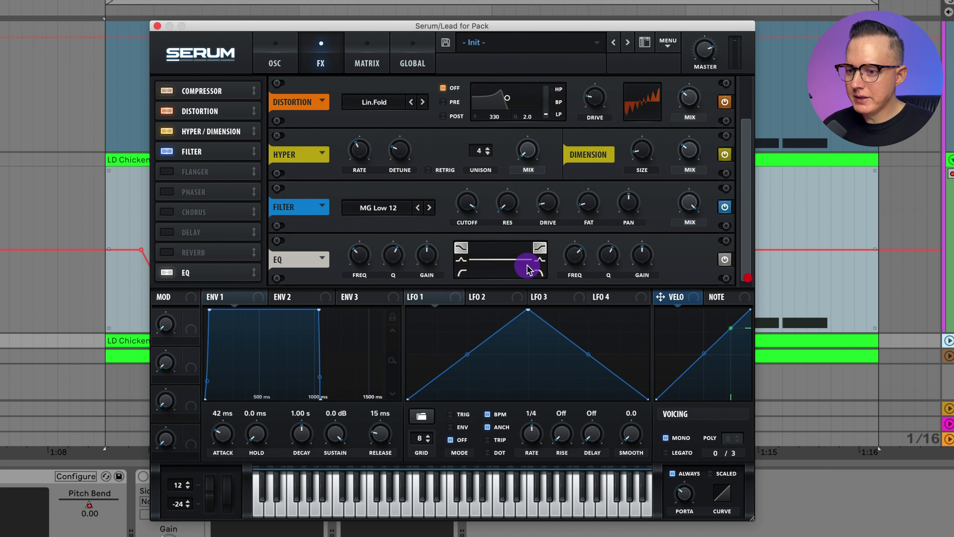
click(461, 271)
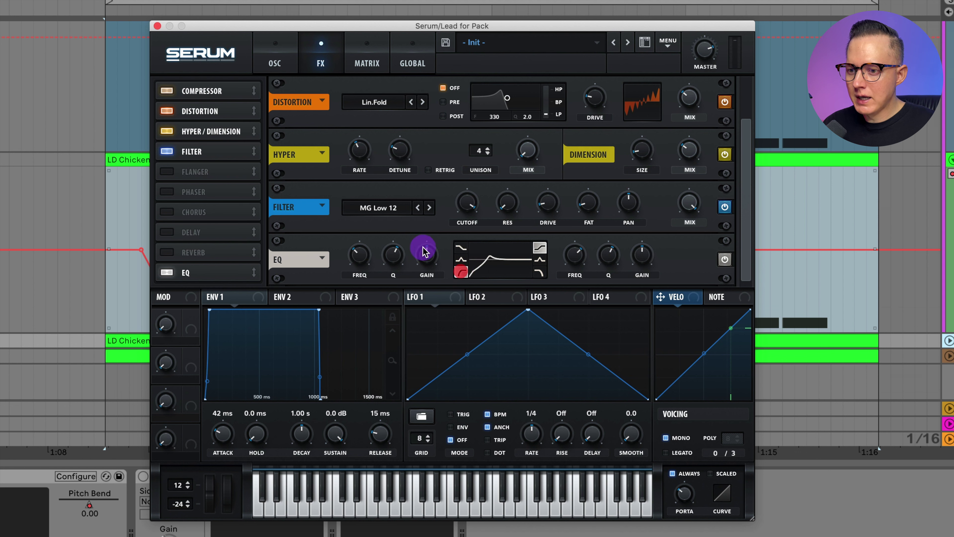
Lower the Q of the EQ's high-pass band to smooth its resonant bump, comparing the lead with the EQ bypassed and enabled.
drag(426, 251, 394, 275)
key(space)
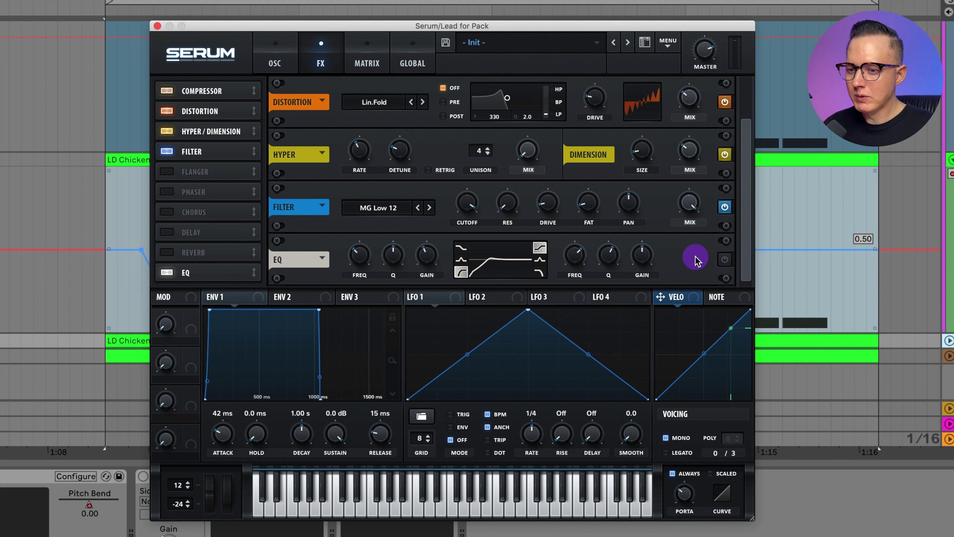
drag(426, 254, 397, 257)
click(375, 253)
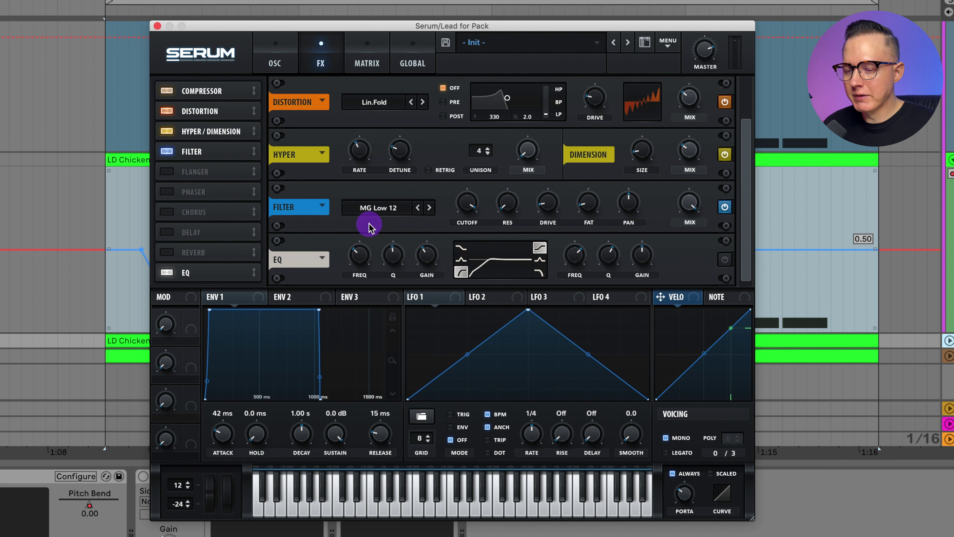
click(361, 255)
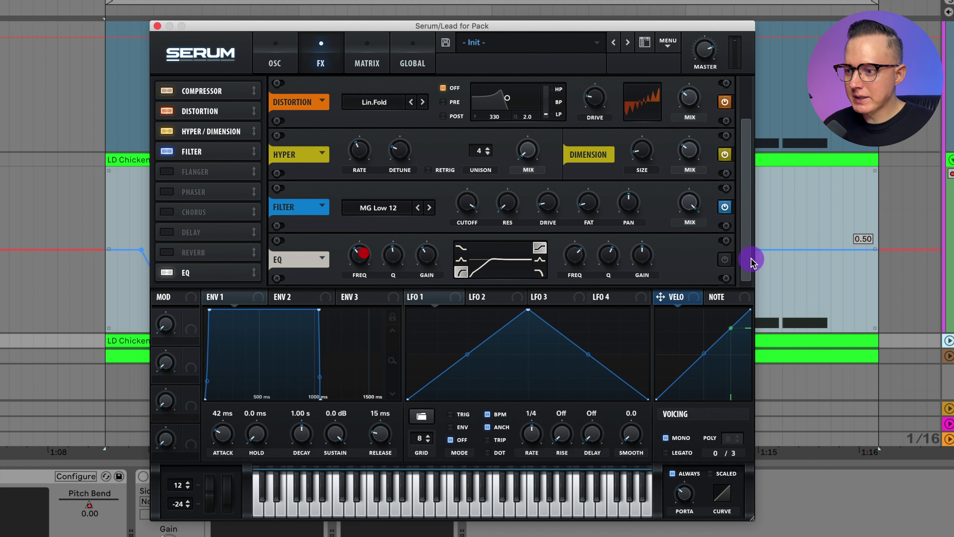
click(393, 258)
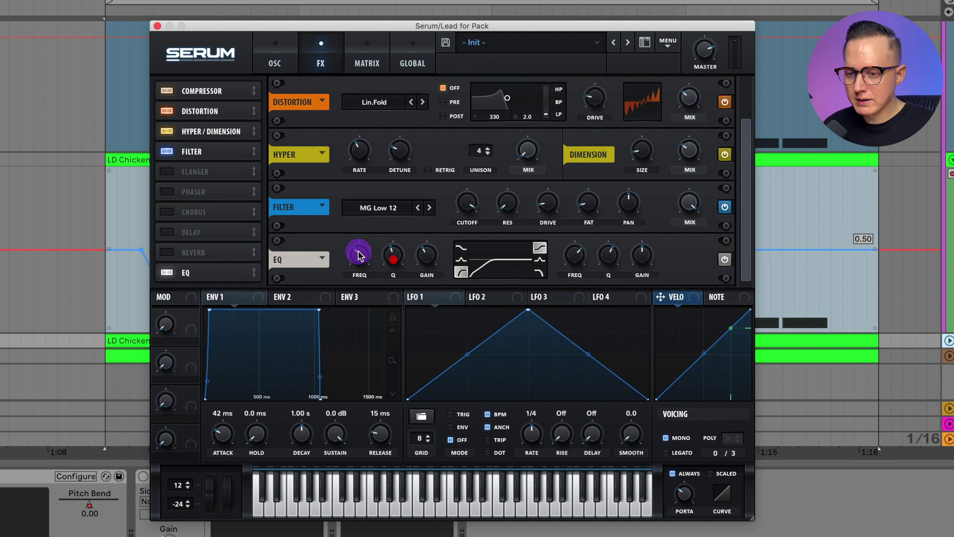
Fine-tune the high-pass band's frequency and Q while auditioning the lead, and move the EQ directly after the Filter effect.
drag(359, 256, 356, 262)
click(390, 255)
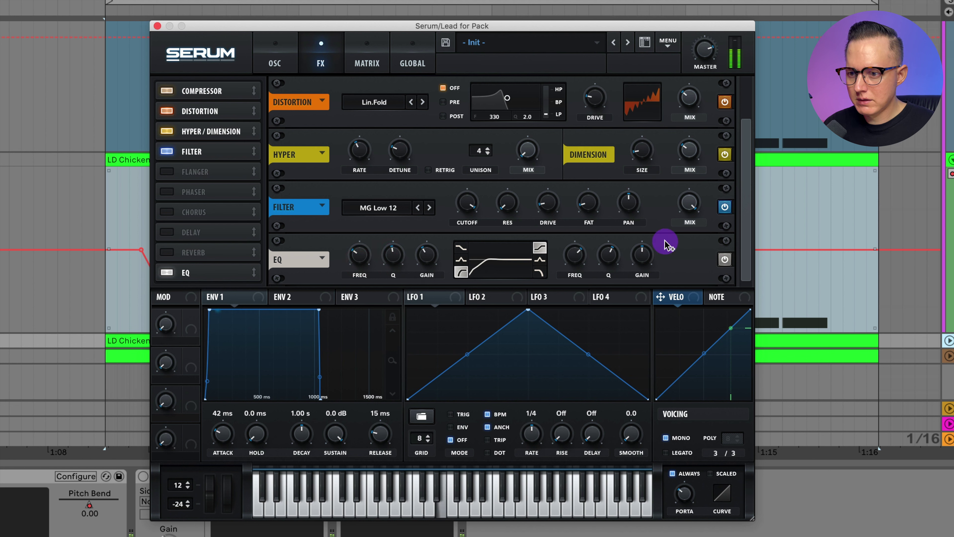
click(363, 256)
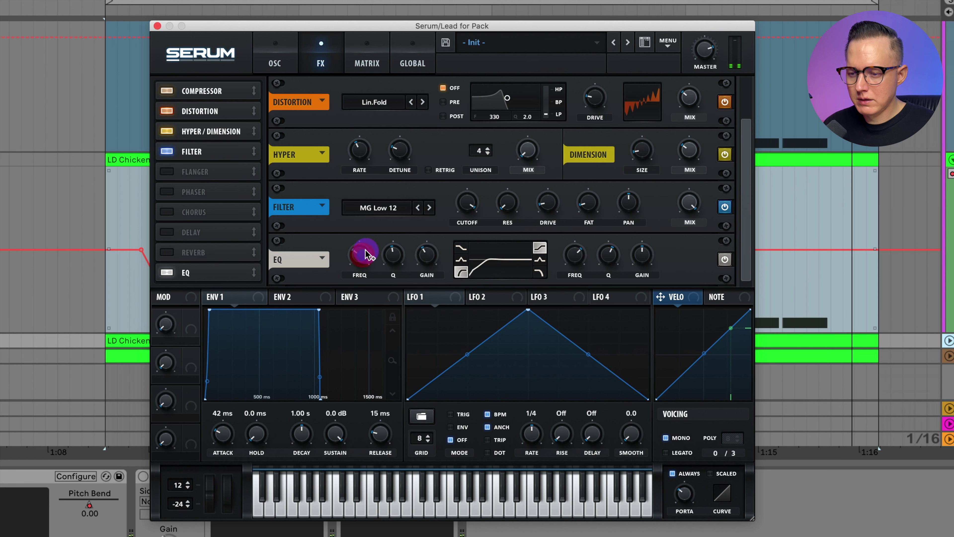
click(404, 248)
drag(191, 272, 202, 182)
Enable the Reverb effect in Hall mode, reduce its size and decay, raise its low cut, and adjust its mix.
click(166, 272)
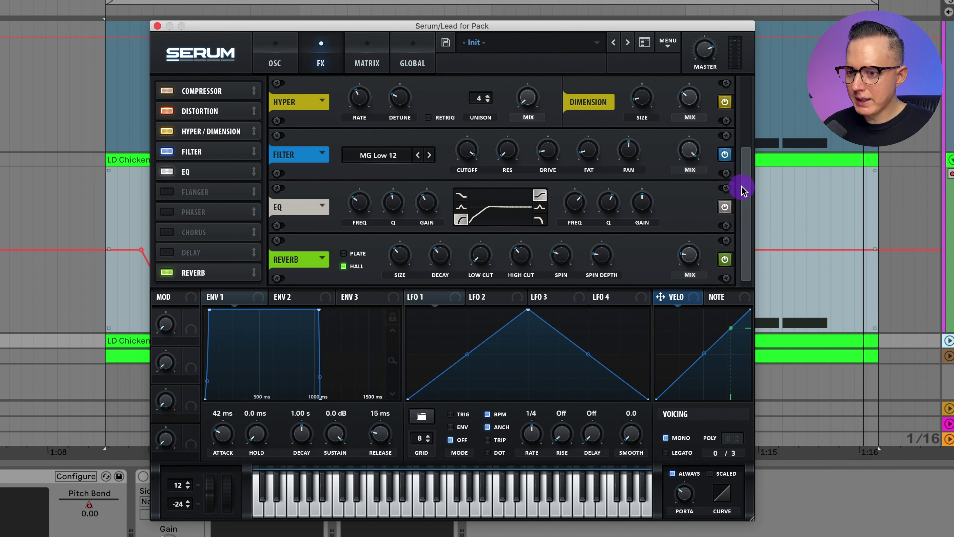
drag(401, 253, 496, 240)
mouse_move(686, 265)
mouse_down()
mouse_move(696, 244)
mouse_move(700, 274)
mouse_up()
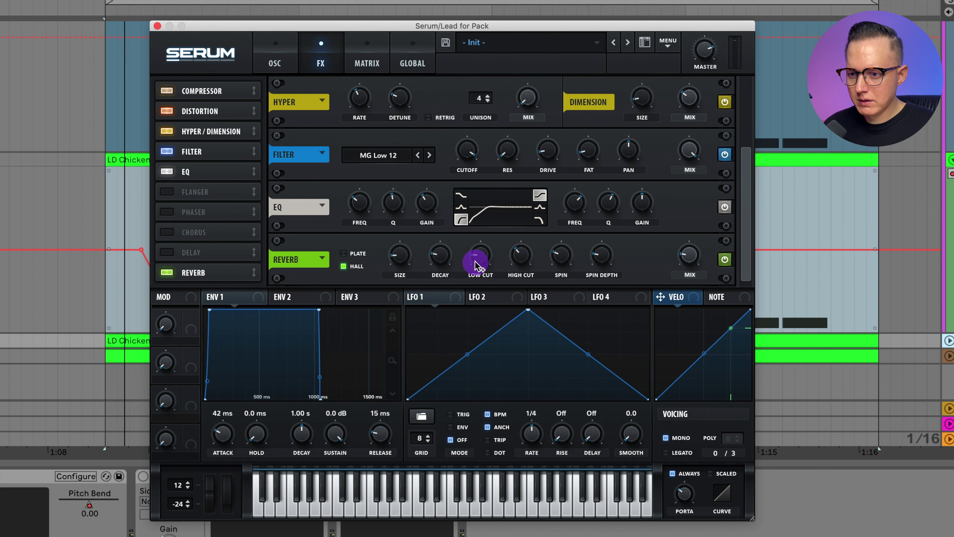
drag(400, 261, 444, 262)
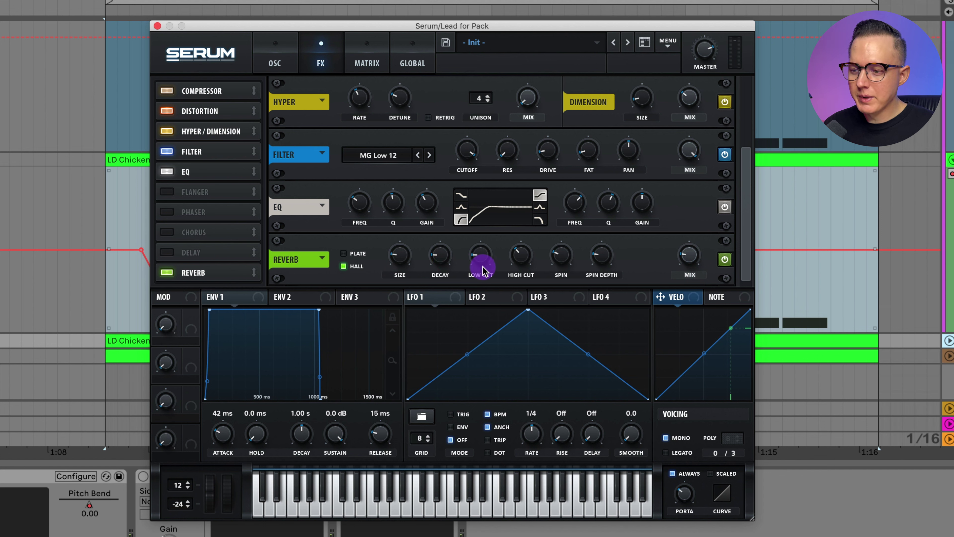
drag(688, 262, 683, 258)
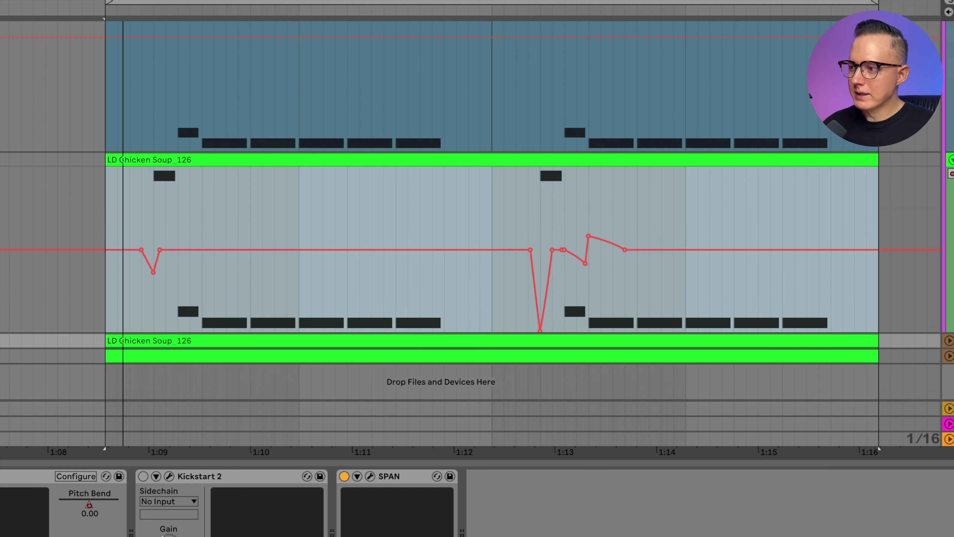
Play back the Chicken Soup bass and lead clips together in the arrangement.
scroll(477, 210, up, 2)
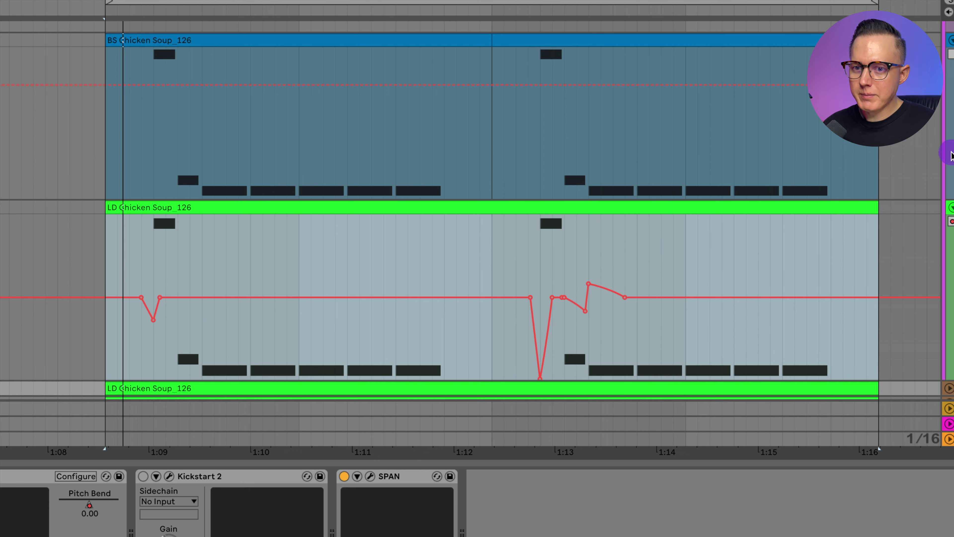
scroll(951, 155, down, 1)
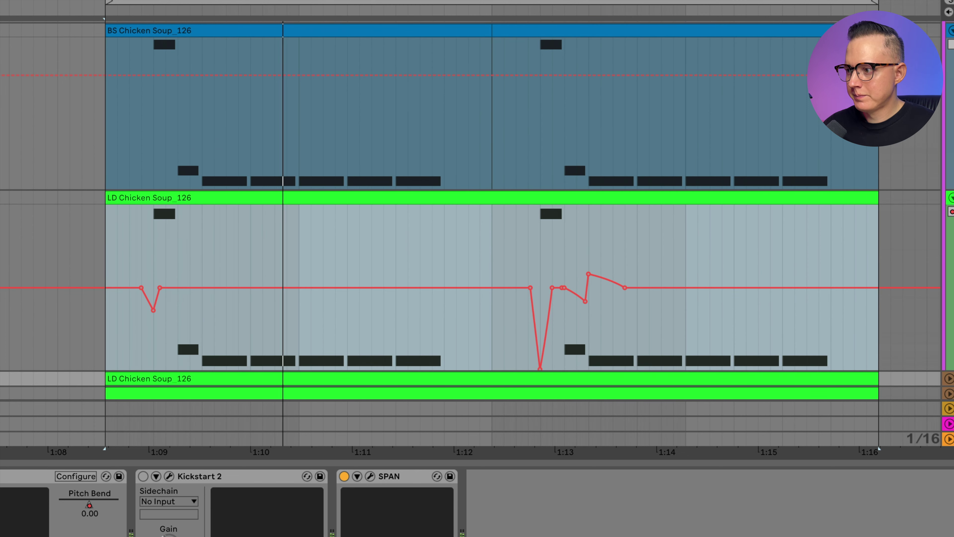